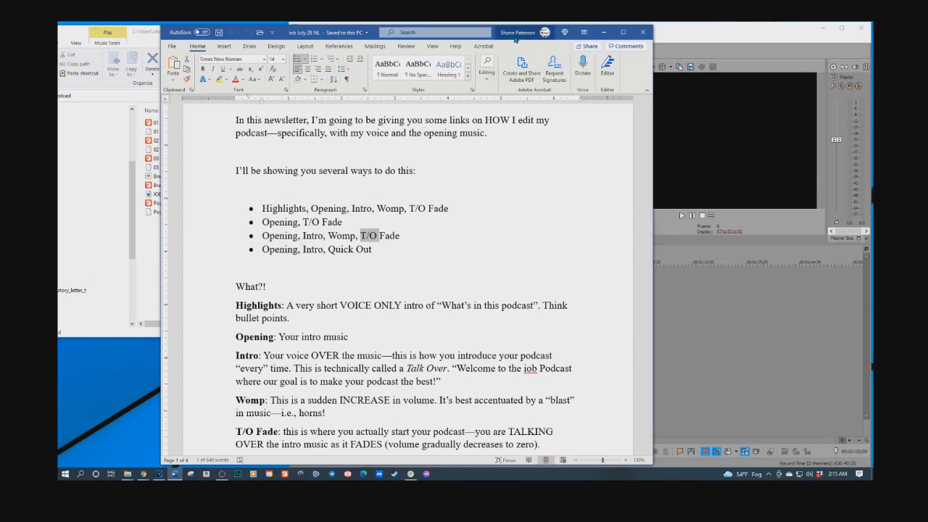
# Step: Add the Highlights, Standard Intro, Actual Episode MP3s and Brass Music Intro.wav from the Podcast folder to the timeline
pyautogui.moveTo(516, 35); pyautogui.dragTo(0, 62)
pyautogui.click(184, 123)
pyautogui.keyDown('ctrl'); pyautogui.click(184, 141); pyautogui.keyUp('ctrl')
pyautogui.keyDown('ctrl'); pyautogui.click(177, 158); pyautogui.keyUp('ctrl')
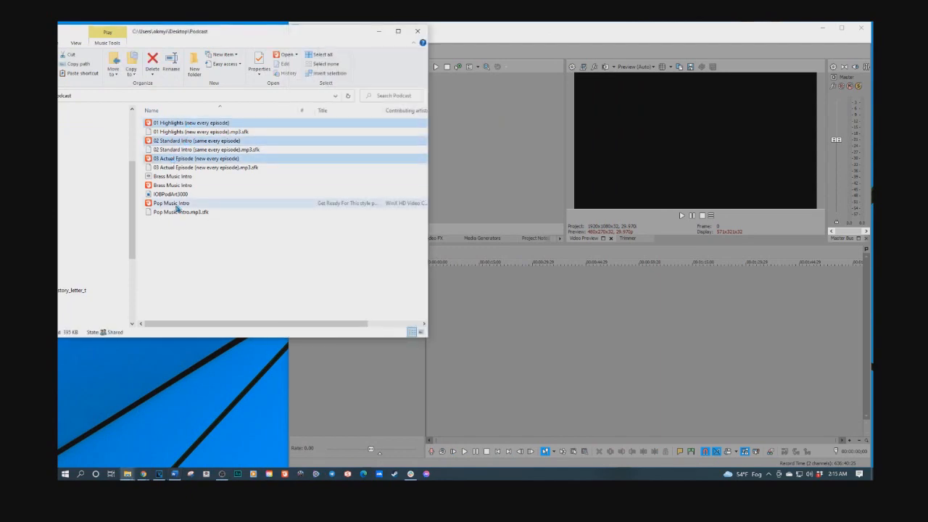
pyautogui.keyDown('ctrl'); pyautogui.click(172, 186); pyautogui.keyUp('ctrl')
pyautogui.moveTo(169, 144); pyautogui.dragTo(439, 290)
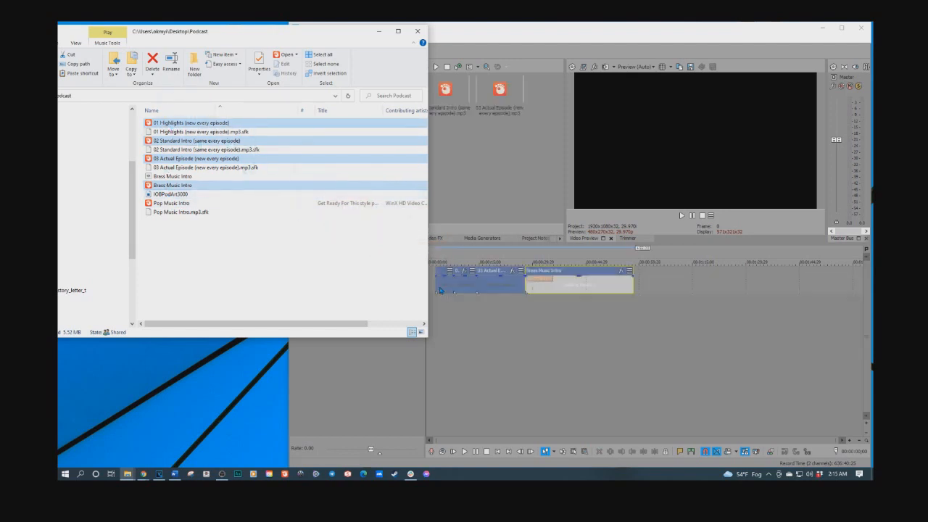
pyautogui.click(841, 28)
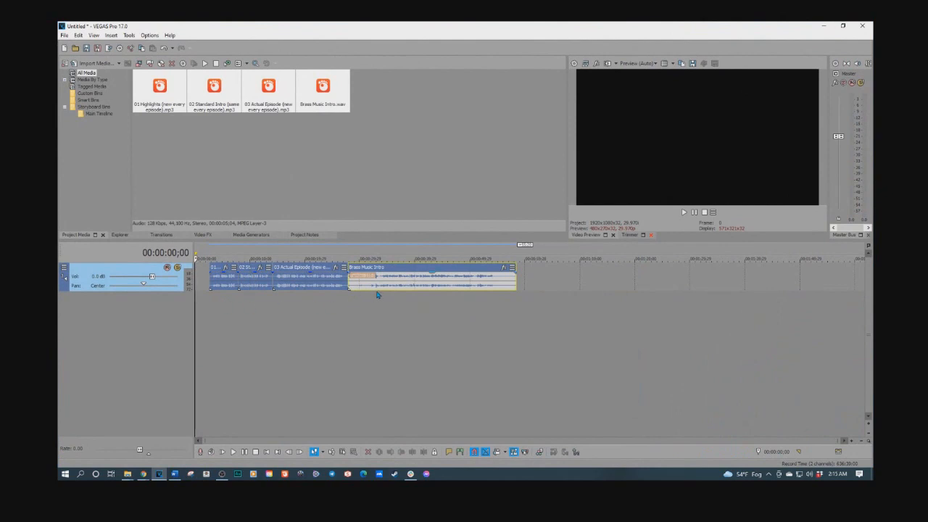
# Step: Move the Brass Music Intro clip onto a new second track beneath the voice clips
pyautogui.moveTo(367, 286); pyautogui.dragTo(275, 317)
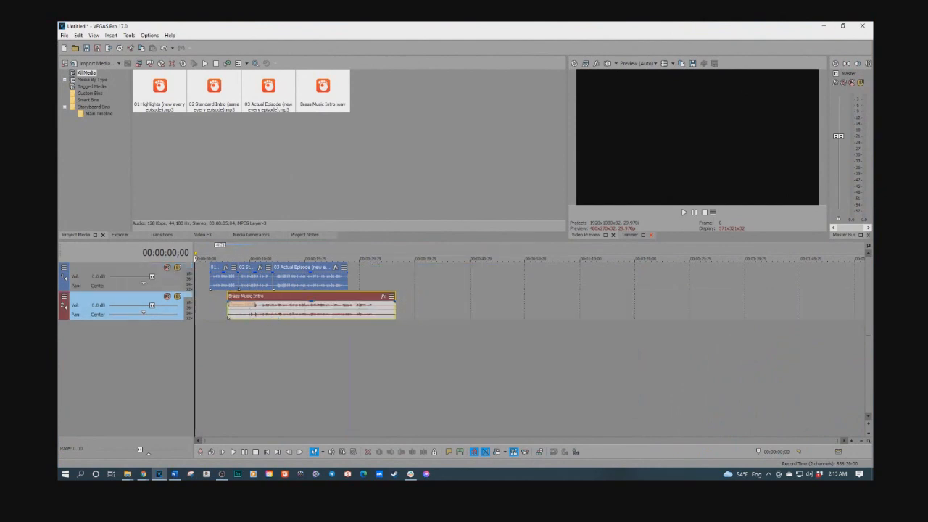
pyautogui.hotkey('alt', 'Tab')
pyautogui.moveTo(358, 79); pyautogui.dragTo(513, 52)
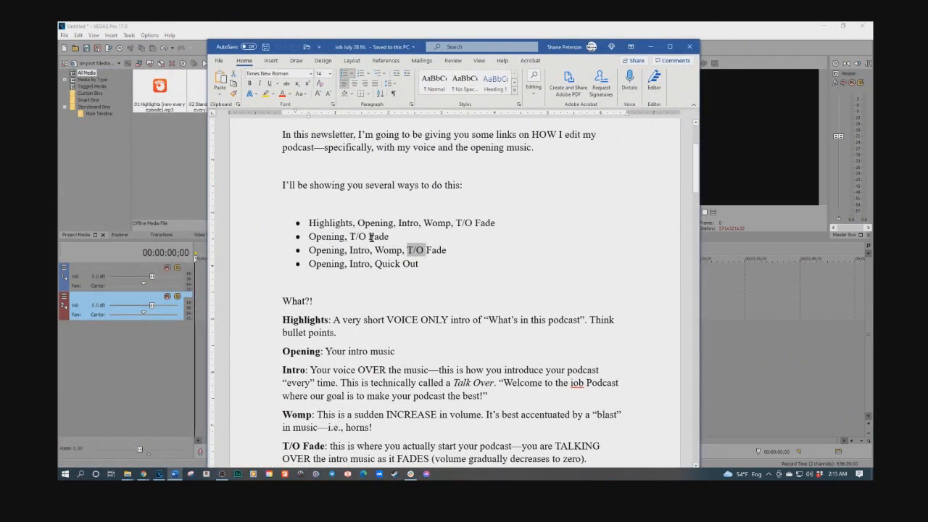
pyautogui.click(650, 48)
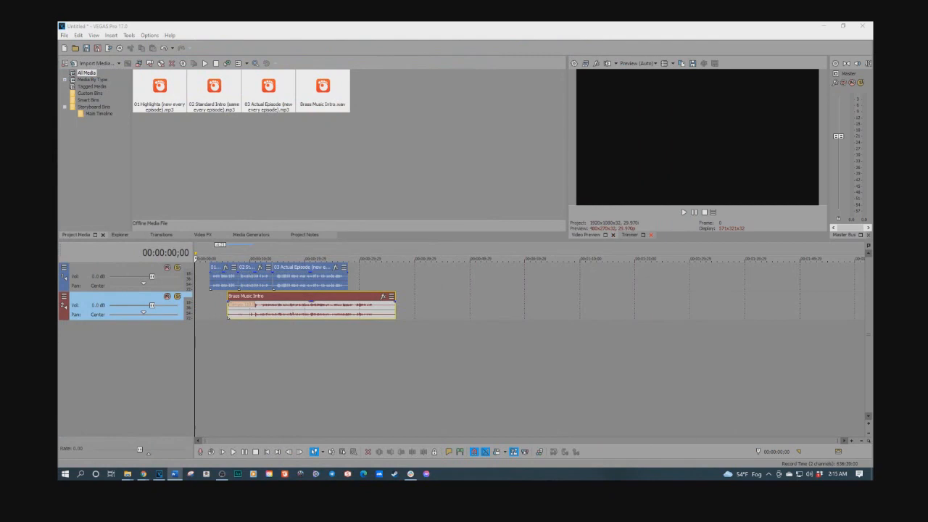
# Step: Move the Highlights and Standard Intro clips further along the timeline, leaving the Actual Episode clip in front
pyautogui.click(215, 284)
pyautogui.click(218, 283)
pyautogui.scroll(6, 218, 283)
pyautogui.click(403, 286)
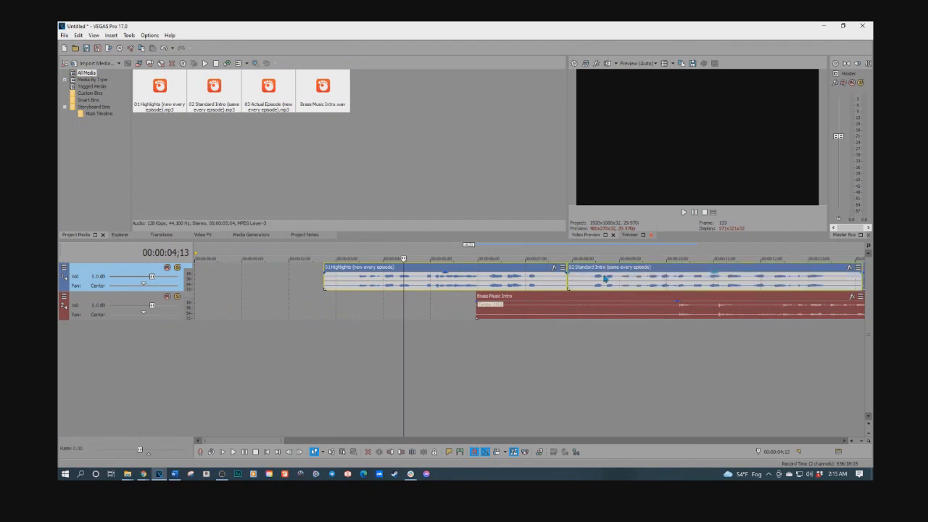
pyautogui.scroll(-8, 530, 291)
pyautogui.moveTo(278, 282); pyautogui.dragTo(614, 283)
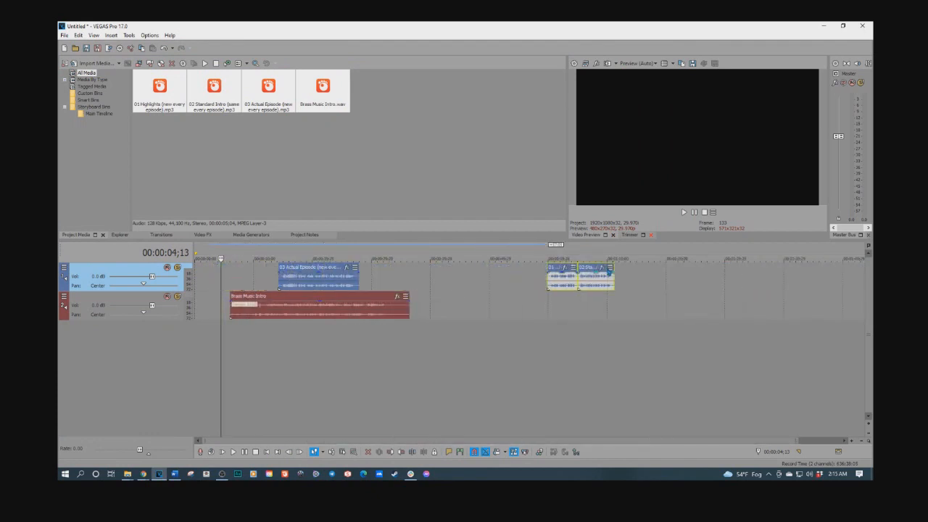
# Step: Place the Brass Music Intro clip at the timeline start and shift the Actual Episode clip later
pyautogui.moveTo(317, 313); pyautogui.dragTo(222, 313)
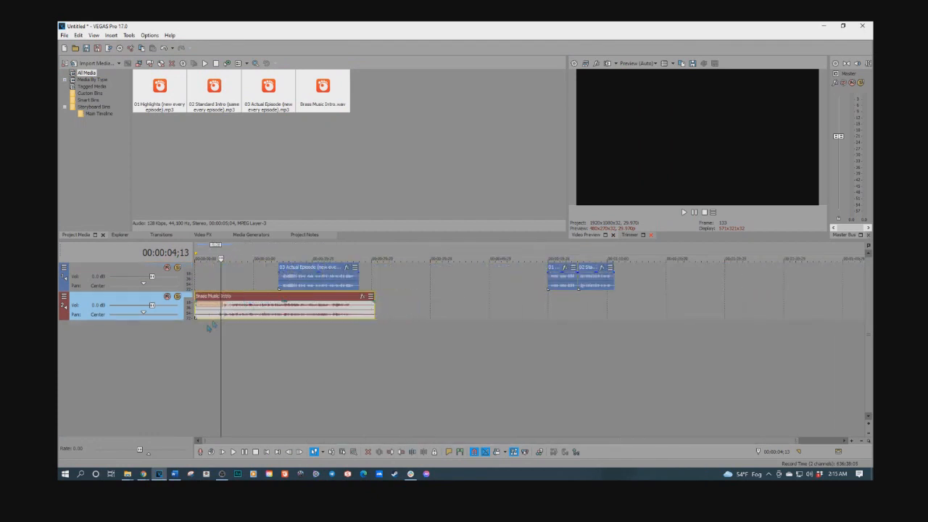
pyautogui.moveTo(295, 289); pyautogui.dragTo(383, 287)
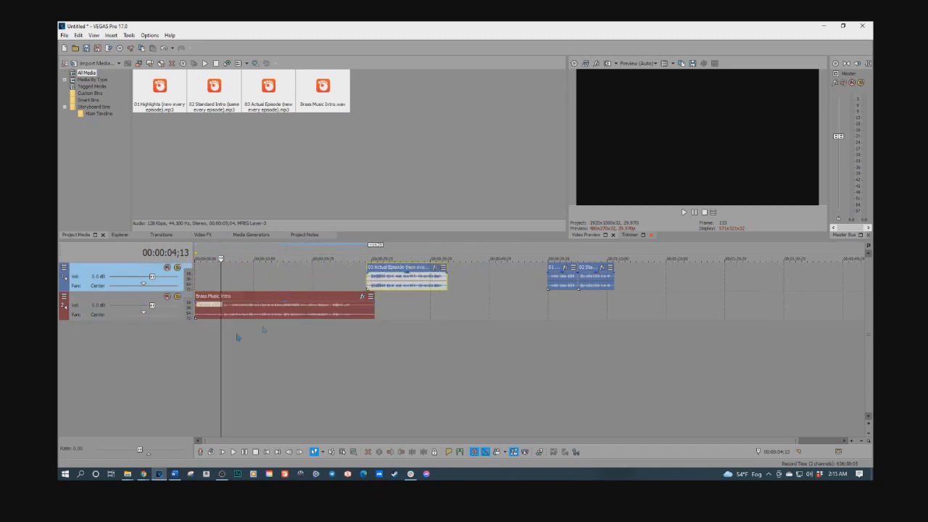
# Step: Play back the timeline from the start to hear the intro music
pyautogui.click(196, 332)
pyautogui.press('space')
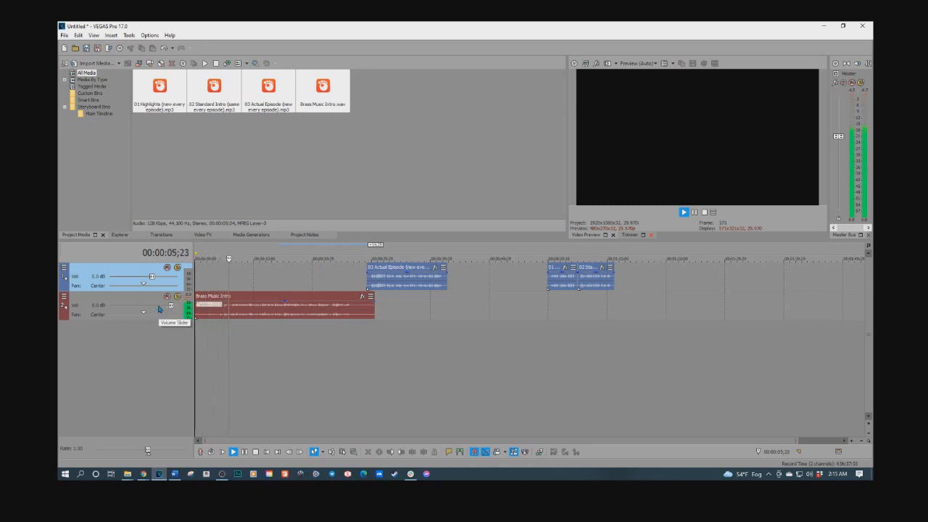
pyautogui.press('space')
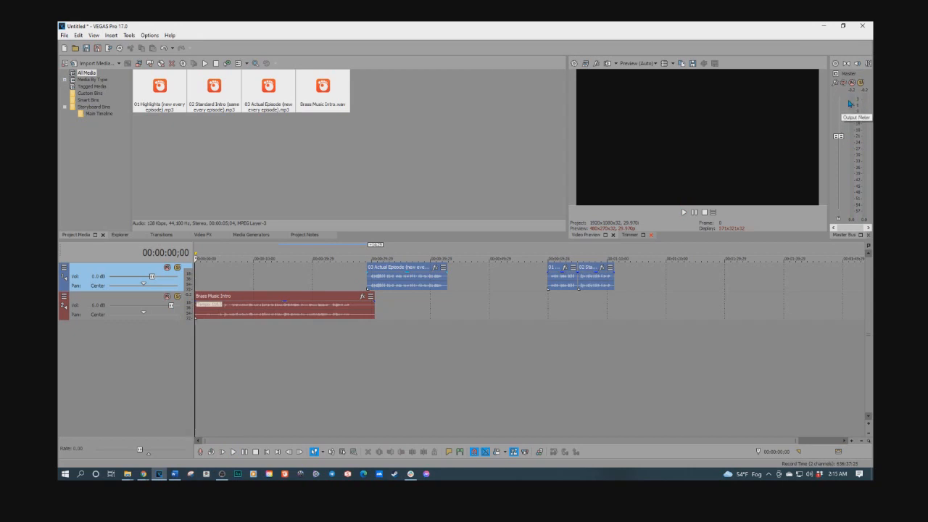
pyautogui.click(222, 326)
pyautogui.press('space')
pyautogui.scroll(5, 274, 316)
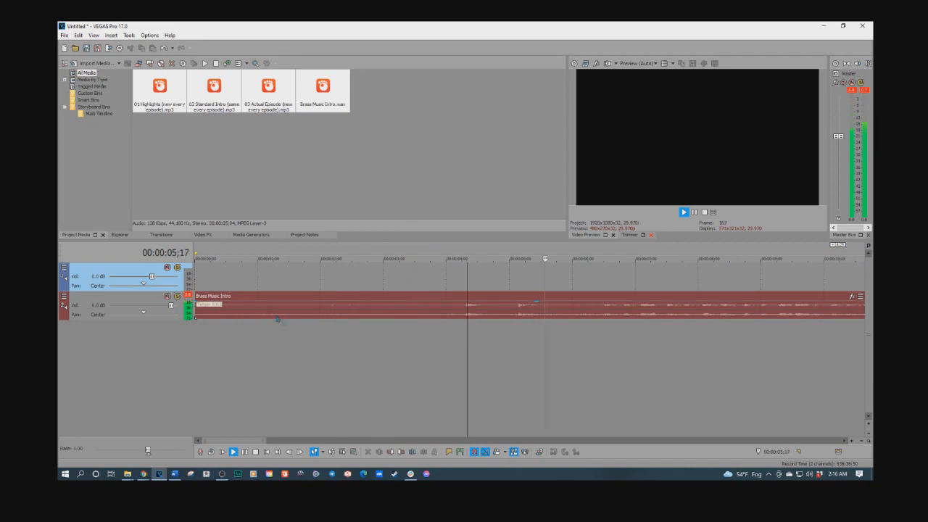
pyautogui.scroll(-5, 275, 317)
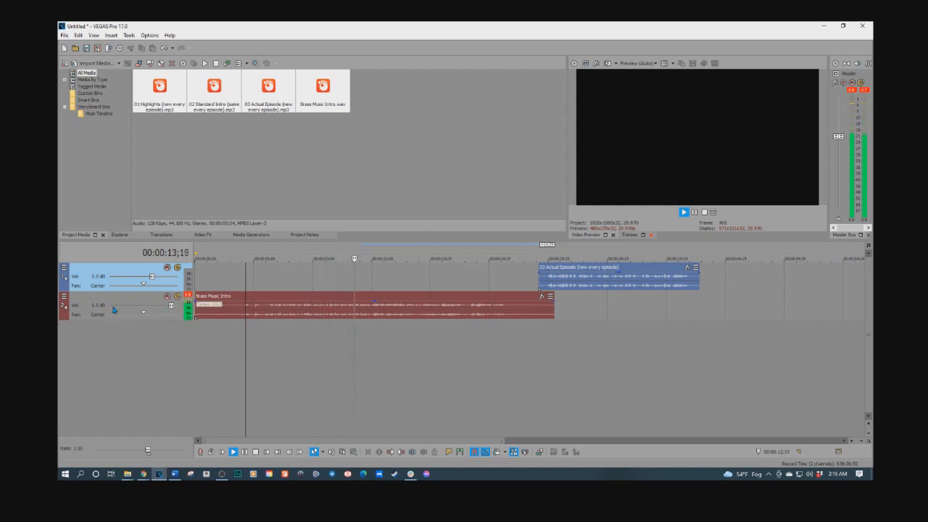
# Step: Raise the intro music track volume to 3.0 dB and play the mix from the start
pyautogui.doubleClick(170, 308)
pyautogui.press('space')
pyautogui.press('space')
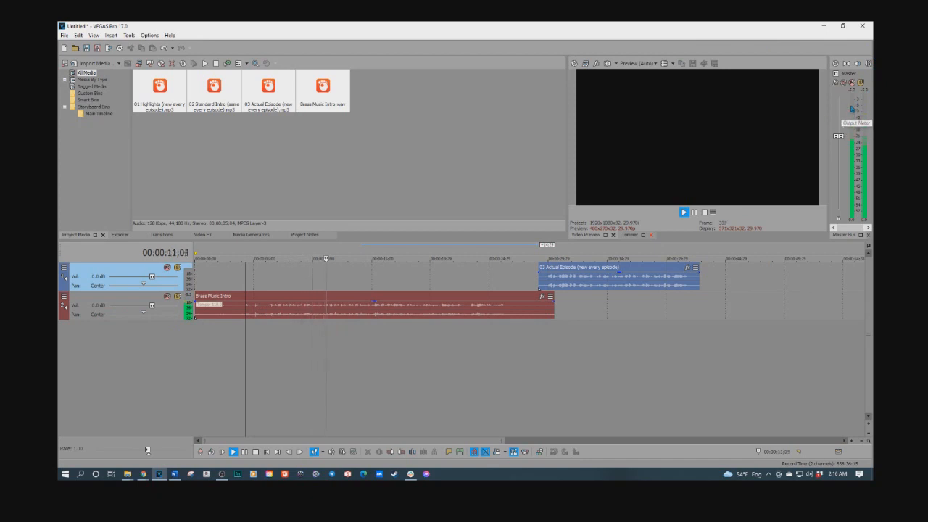
pyautogui.press('space')
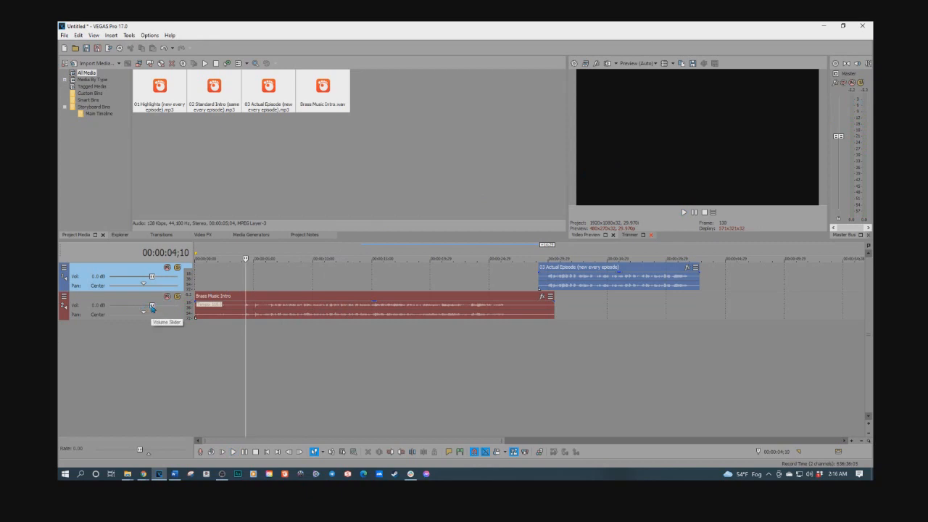
pyautogui.scroll(4, 151, 308)
pyautogui.scroll(1, 151, 308)
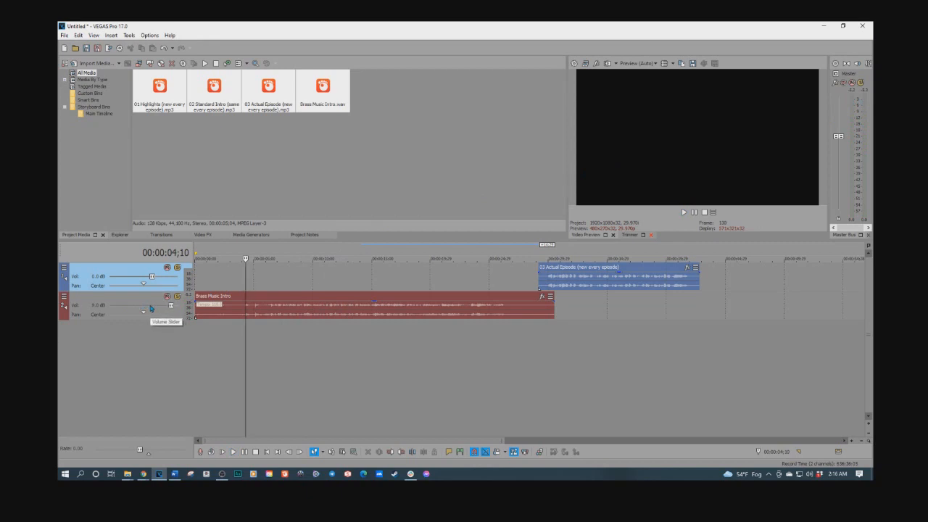
pyautogui.click(195, 323)
pyautogui.press('space')
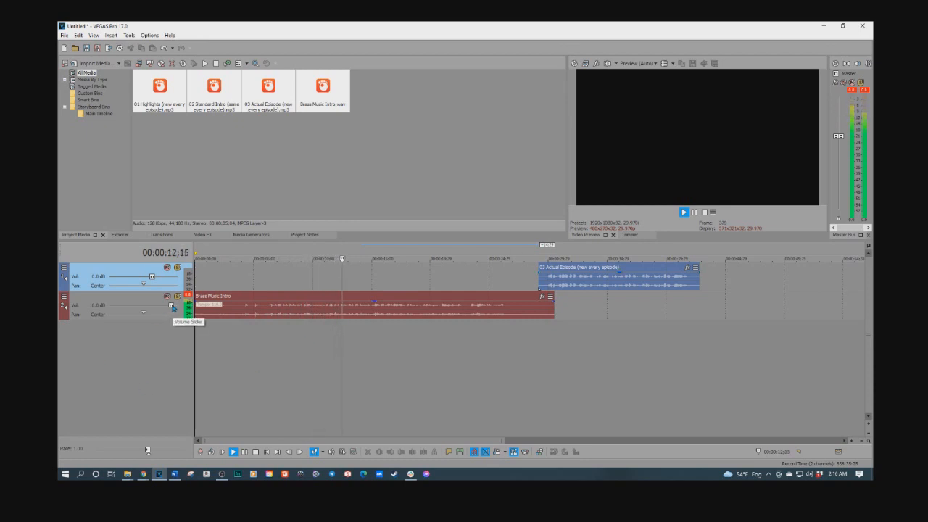
pyautogui.click(242, 318)
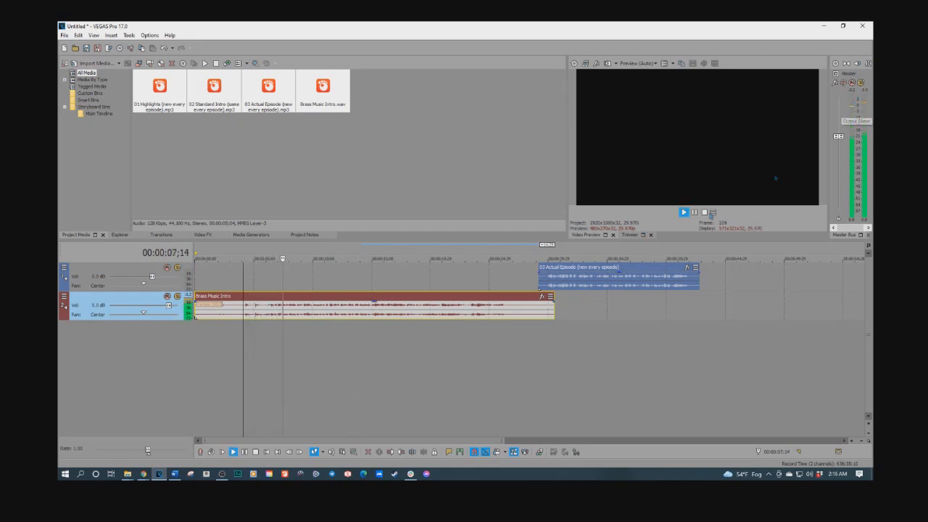
pyautogui.click(377, 330)
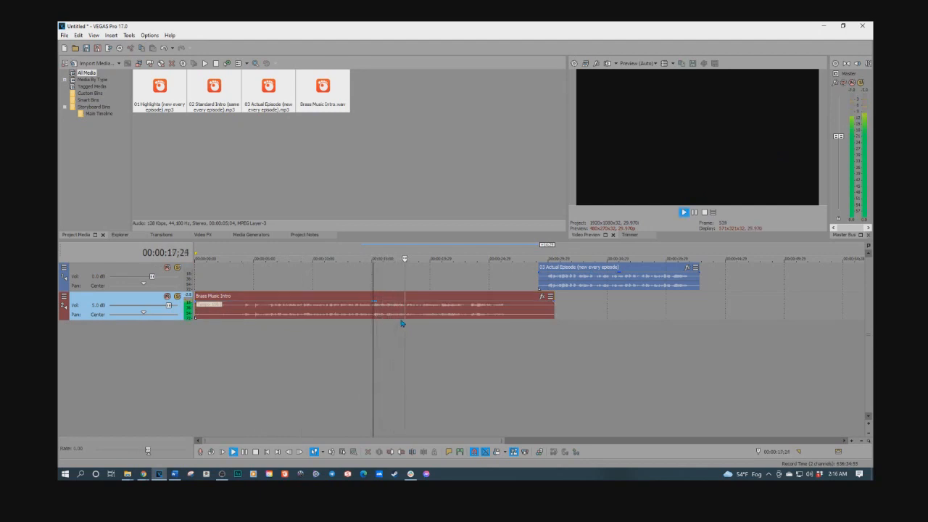
pyautogui.press('space')
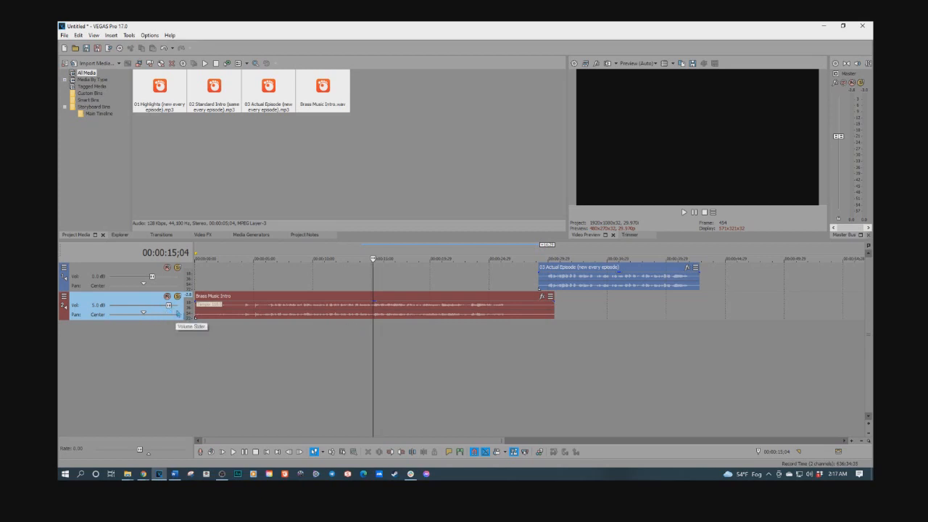
# Step: Move the Actual Episode clip to start about 10 seconds in, overlapping the intro music
pyautogui.click(239, 328)
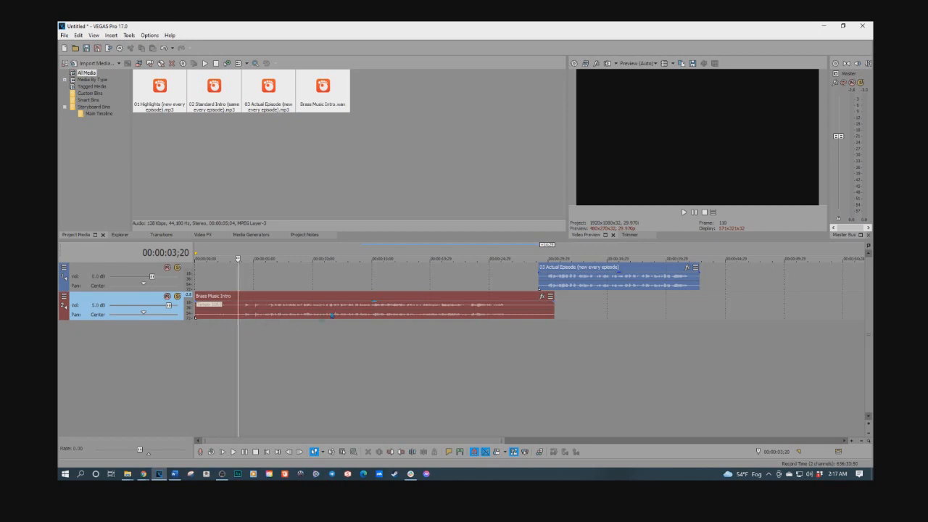
pyautogui.press('space')
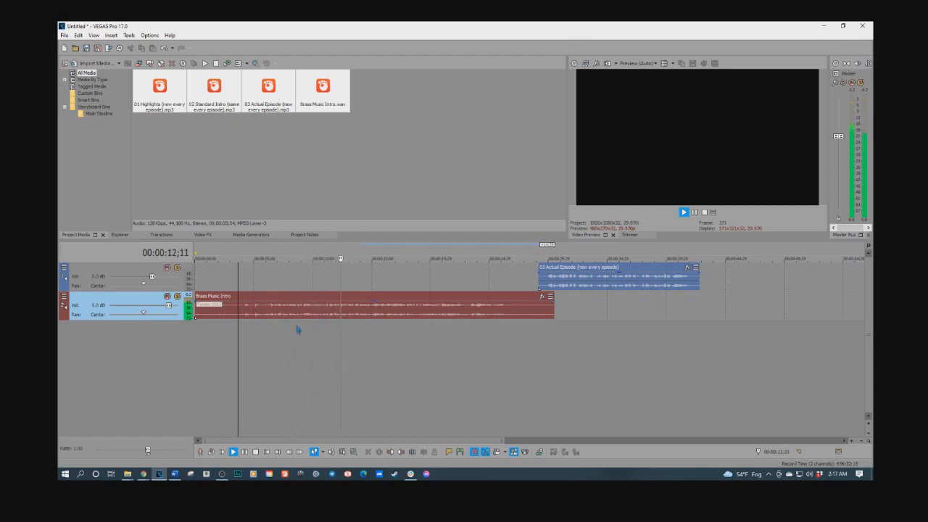
pyautogui.click(271, 322)
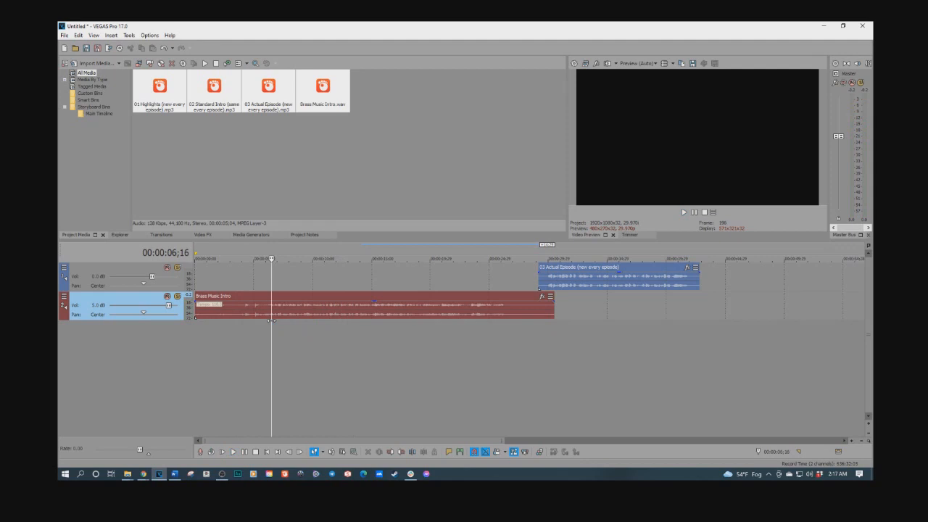
pyautogui.press('space')
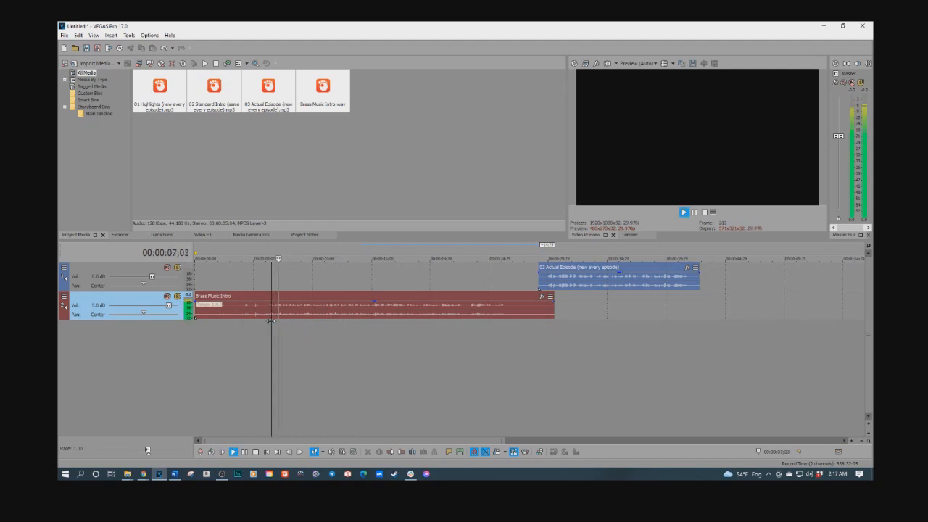
pyautogui.click(314, 318)
pyautogui.moveTo(587, 280); pyautogui.dragTo(359, 282)
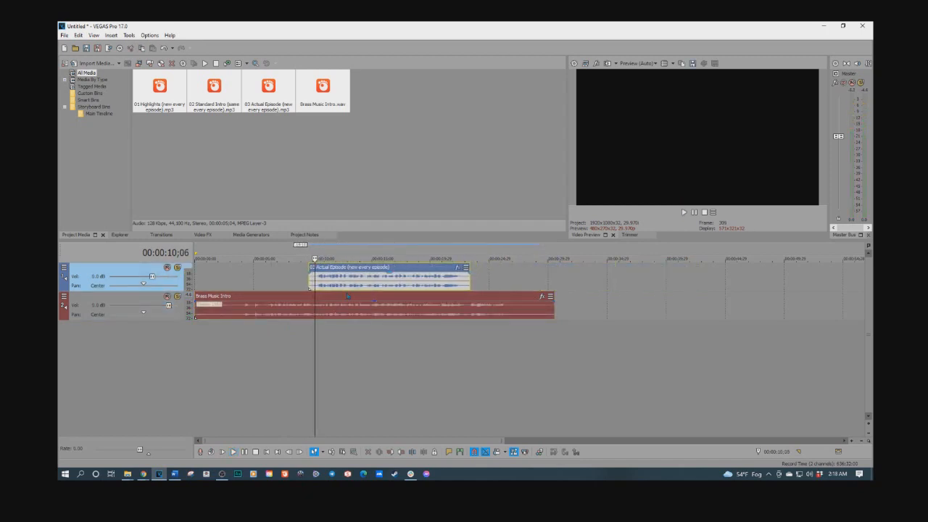
# Step: Preview the overlap of the voice clip and the intro music
pyautogui.click(257, 335)
pyautogui.press('space')
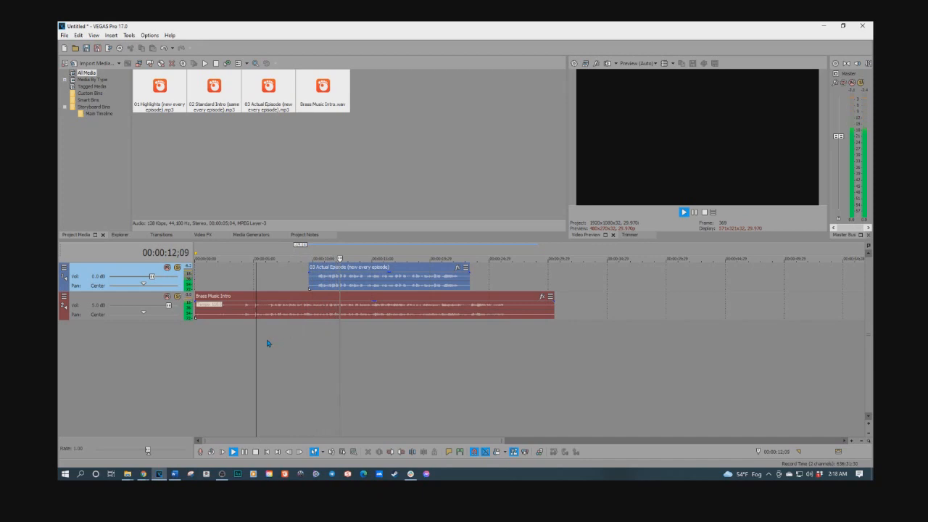
pyautogui.press('space')
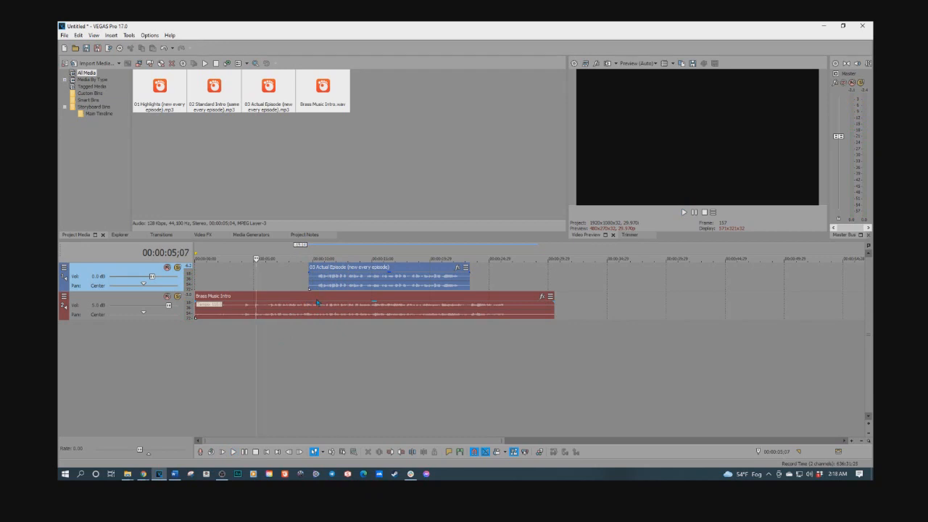
# Step: Show volume envelopes on the voice track and the intro music track
pyautogui.press('v')
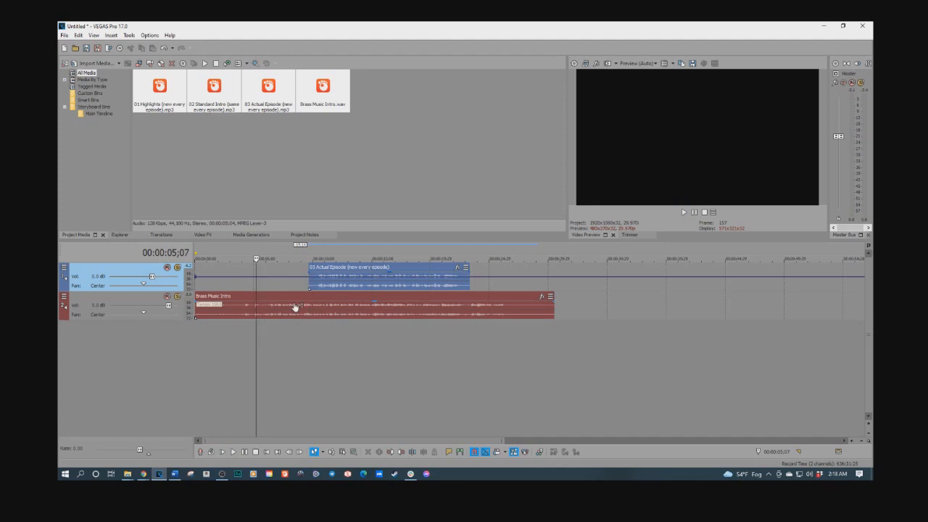
pyautogui.click(292, 311)
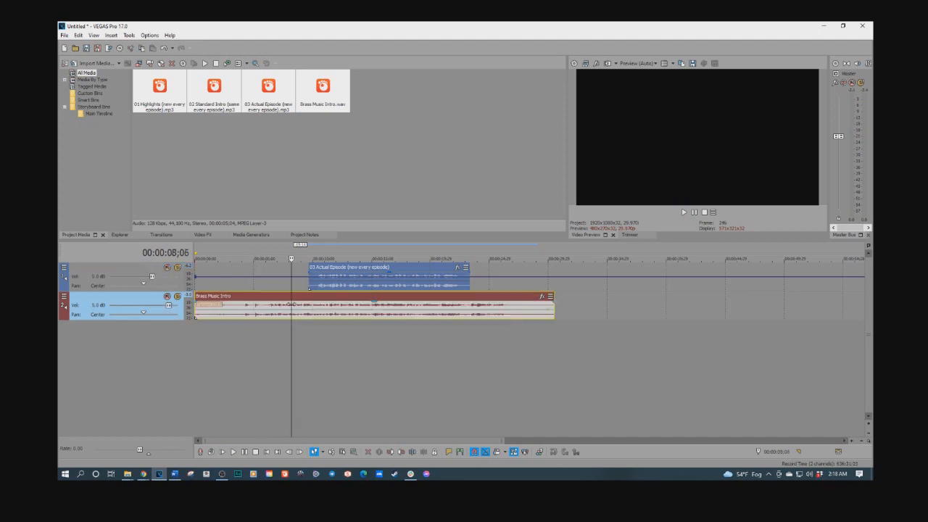
pyautogui.press('v')
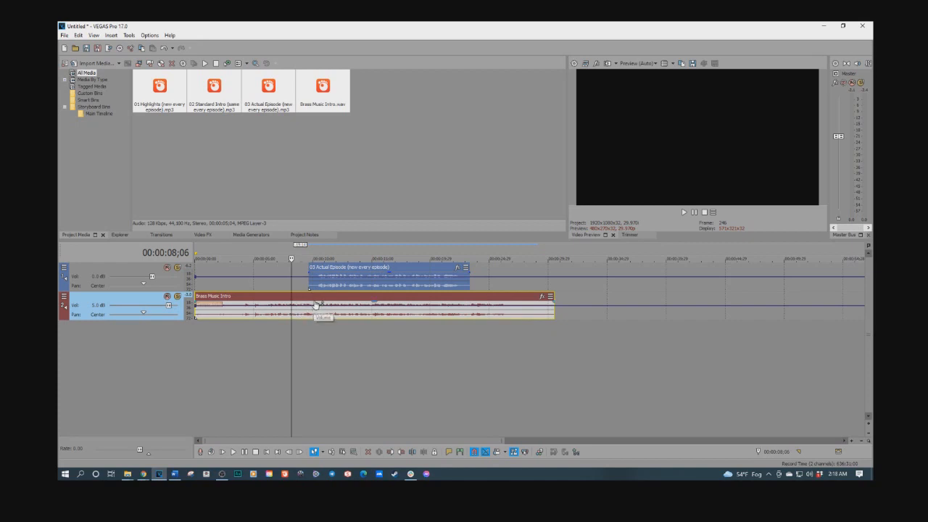
# Step: Add envelope points on the intro music near 10 seconds, pull the volume down after them, and preview
pyautogui.scroll(4, 318, 311)
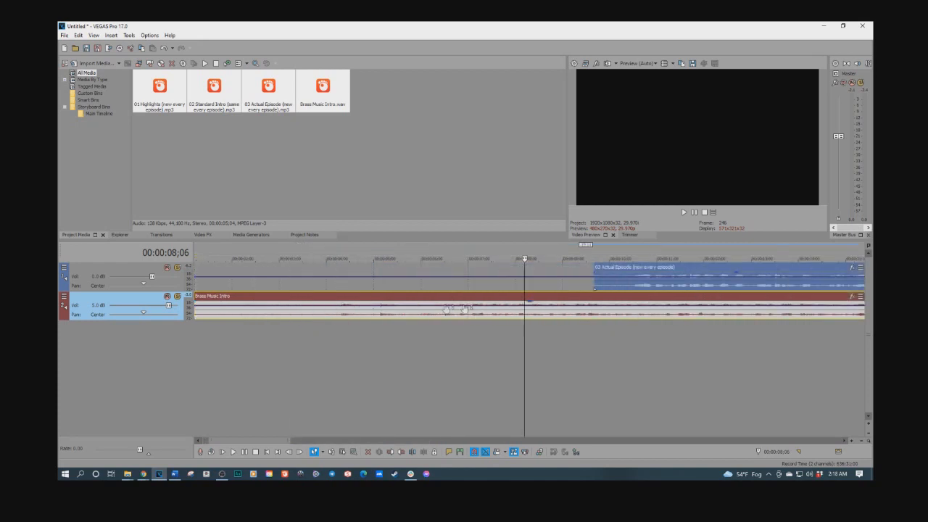
pyautogui.click(627, 308)
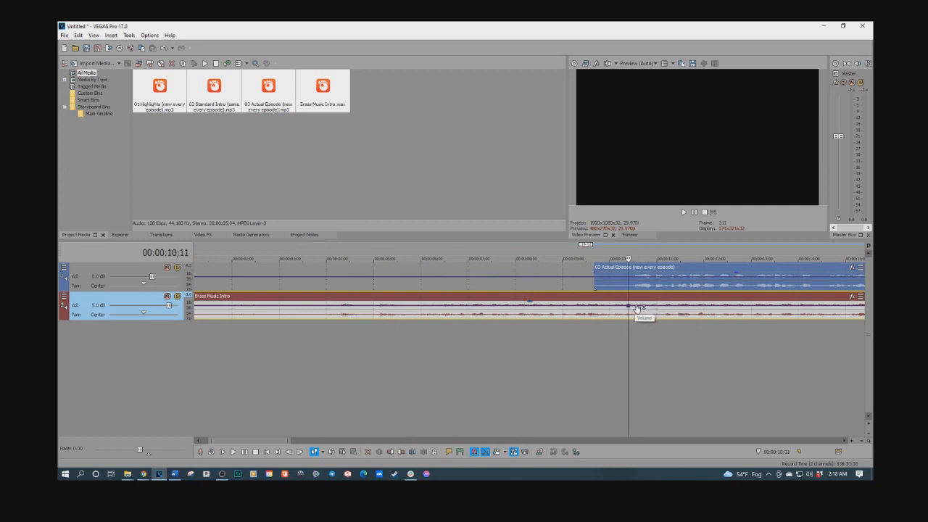
pyautogui.moveTo(635, 307); pyautogui.dragTo(637, 312)
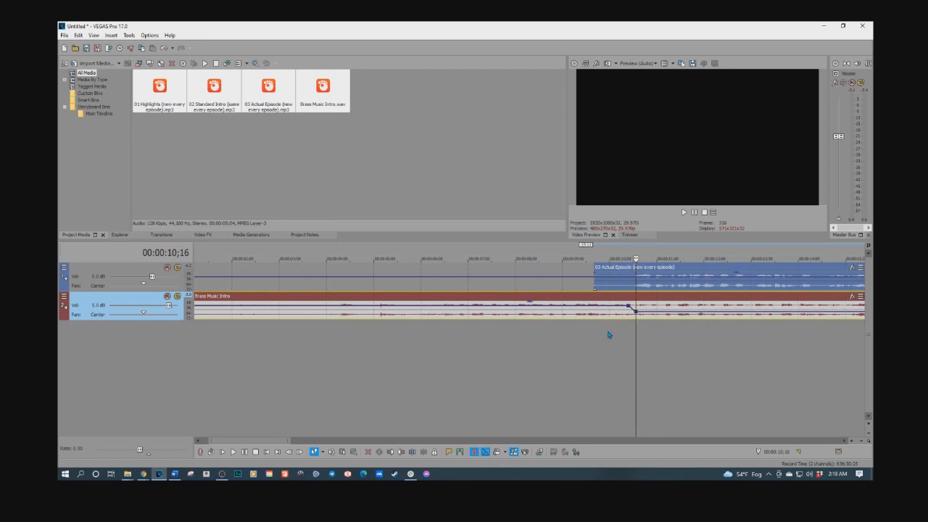
pyautogui.click(608, 334)
pyautogui.press('space')
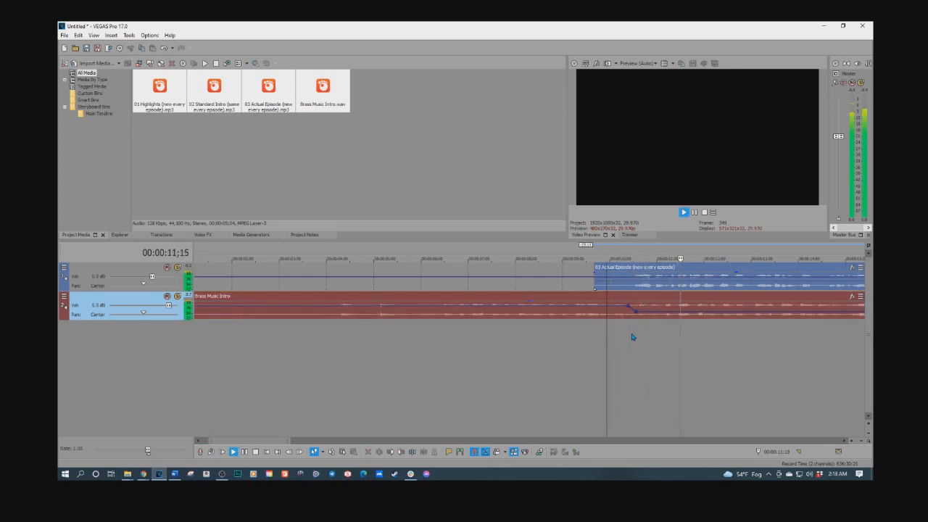
# Step: Add an envelope point on the intro music at about 11 seconds and lower it to about -10 dB
pyautogui.scroll(-2, 632, 337)
pyautogui.press('space')
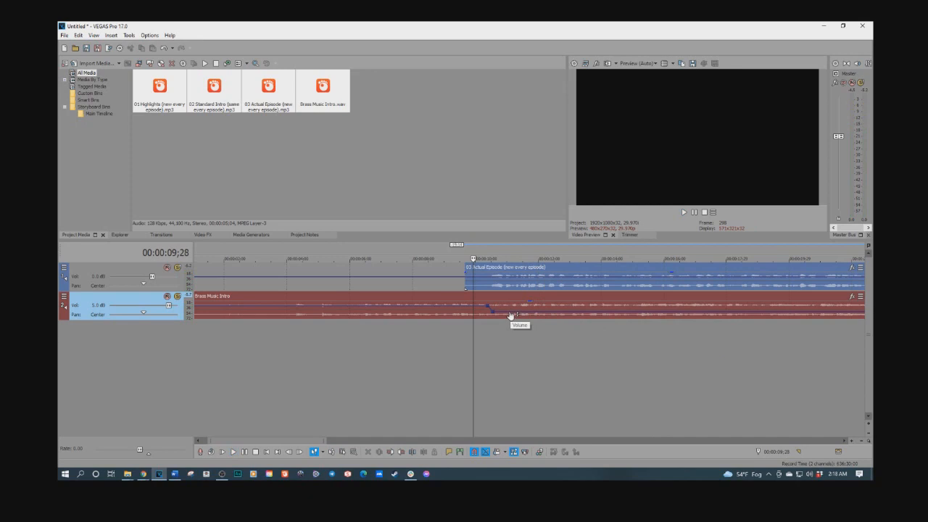
pyautogui.click(510, 315)
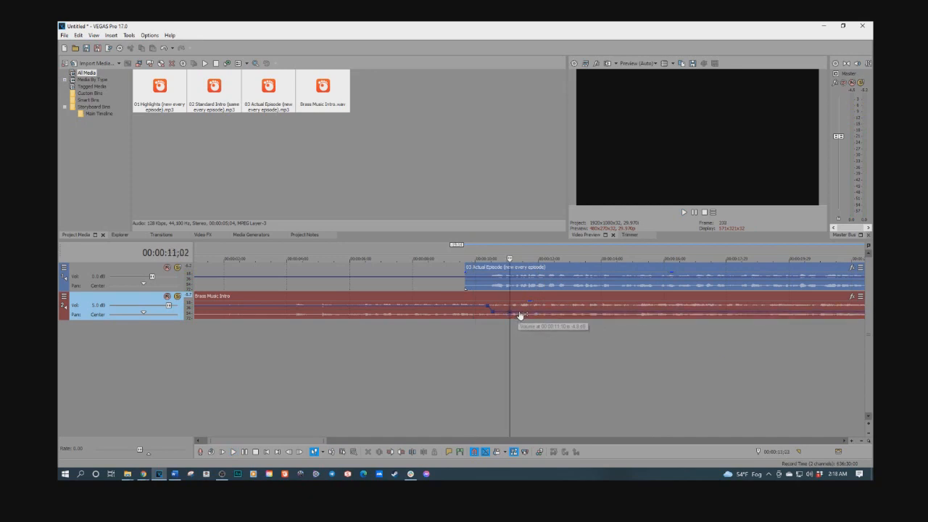
pyautogui.doubleClick(519, 314)
pyautogui.moveTo(519, 313); pyautogui.dragTo(517, 318)
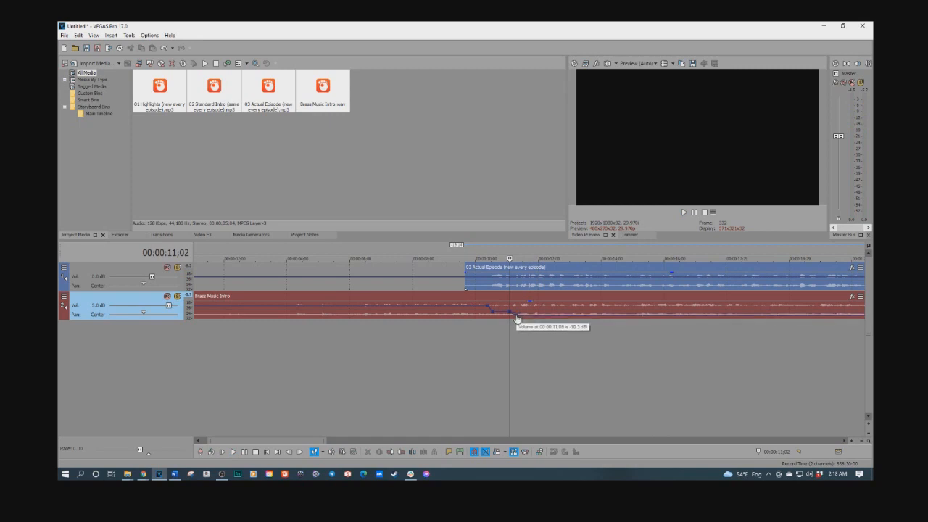
# Step: Preview the intro music's volume dip around the 10-second mark
pyautogui.click(473, 334)
pyautogui.press('space')
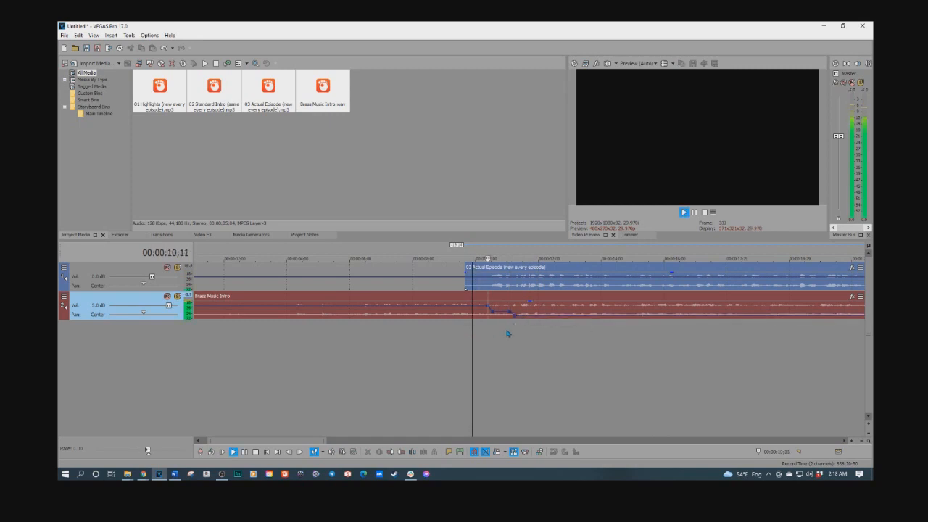
pyautogui.click(396, 333)
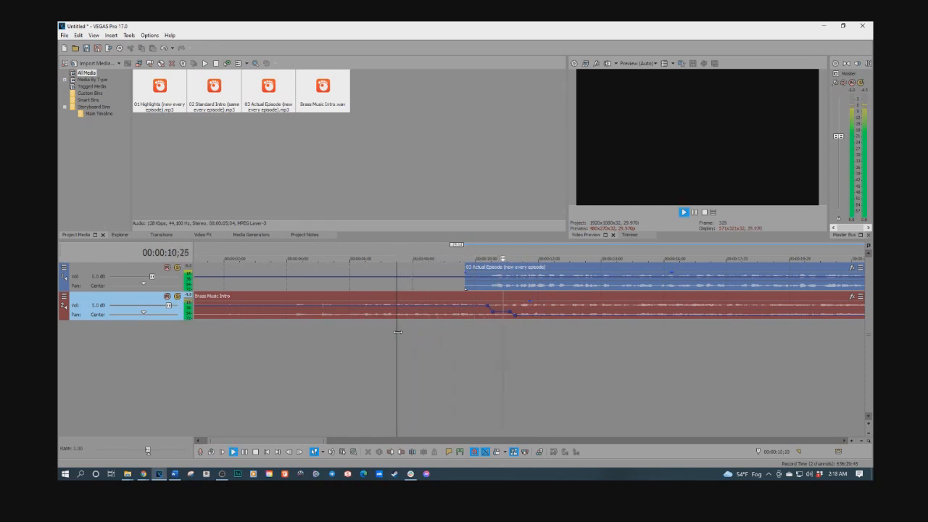
# Step: Drag an envelope point on the intro music further along the timeline at the low level, and preview
pyautogui.scroll(-3, 558, 335)
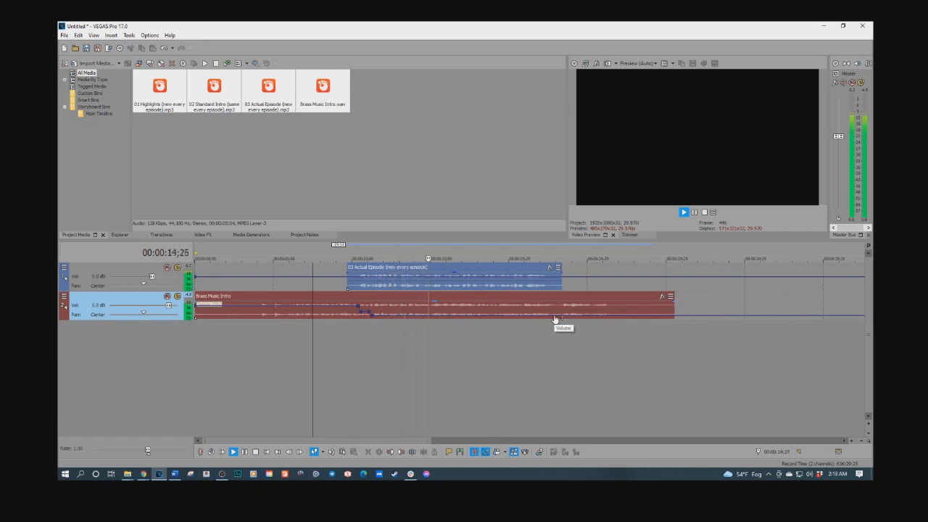
pyautogui.moveTo(554, 319); pyautogui.dragTo(633, 327)
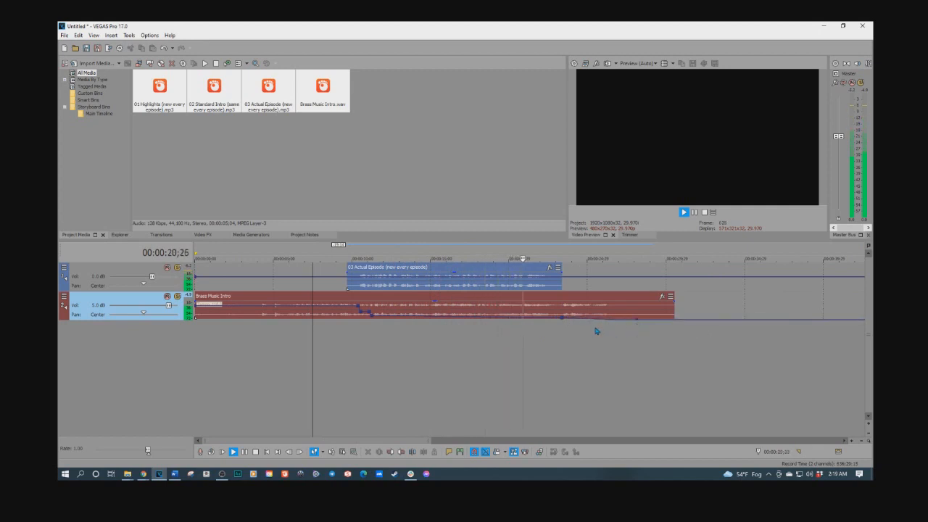
pyautogui.press('space')
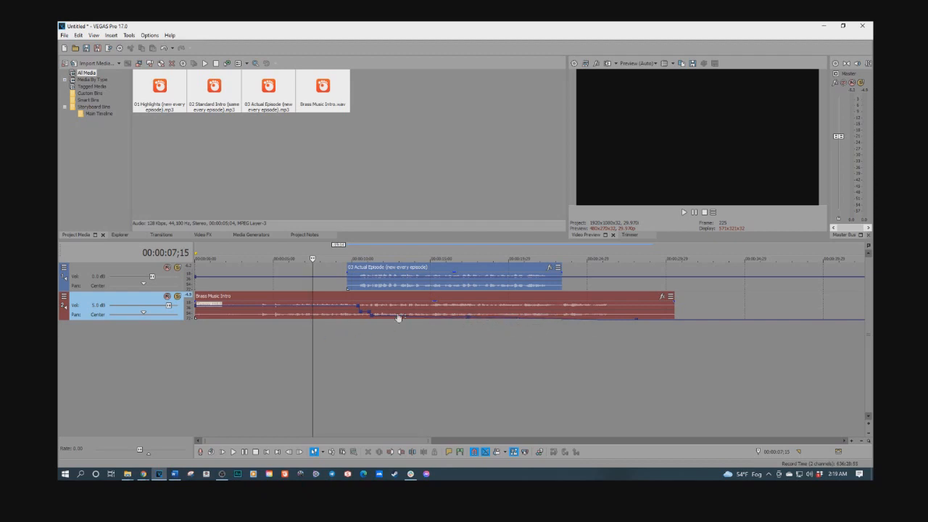
# Step: Select the range from about 24 to 28 seconds and delete the intro music's envelope points within it
pyautogui.moveTo(636, 324); pyautogui.dragTo(572, 326)
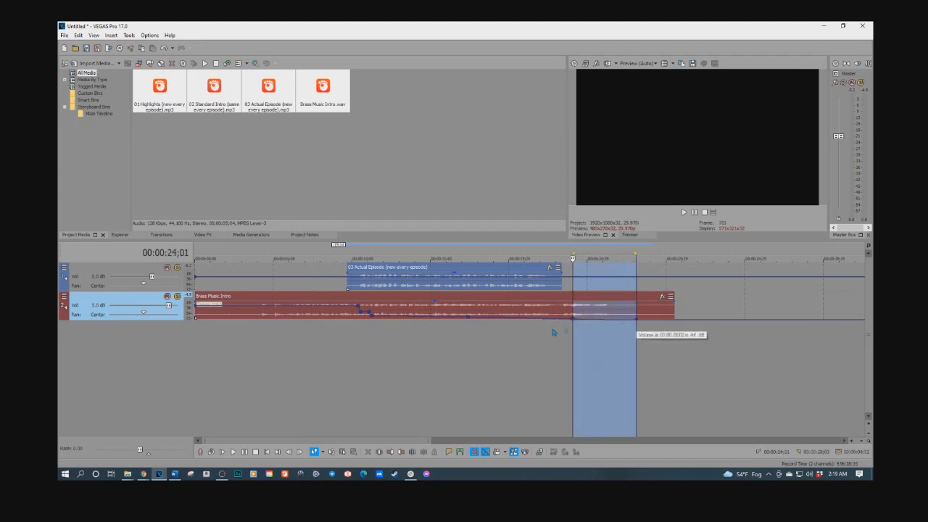
pyautogui.moveTo(573, 321)
pyautogui.mouseDown()
pyautogui.moveTo(555, 323)
pyautogui.moveTo(563, 327)
pyautogui.mouseUp()
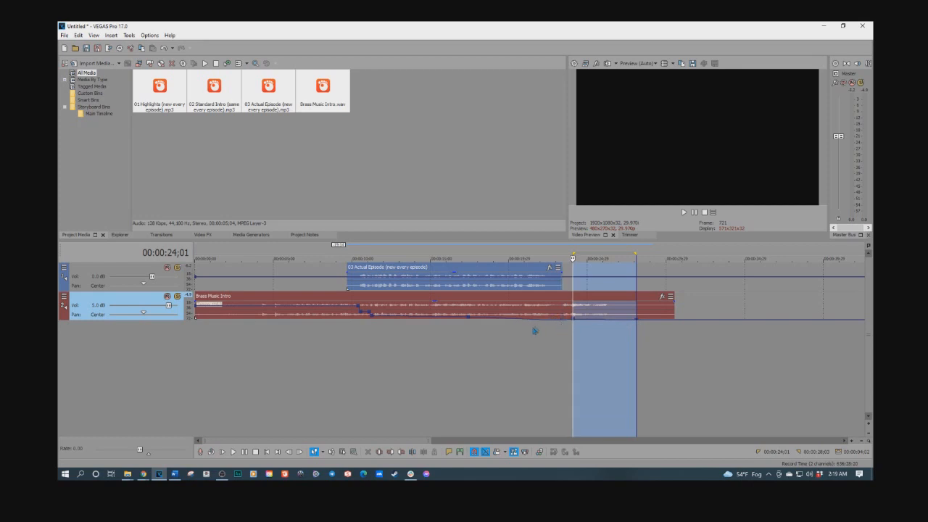
pyautogui.rightClick(575, 321)
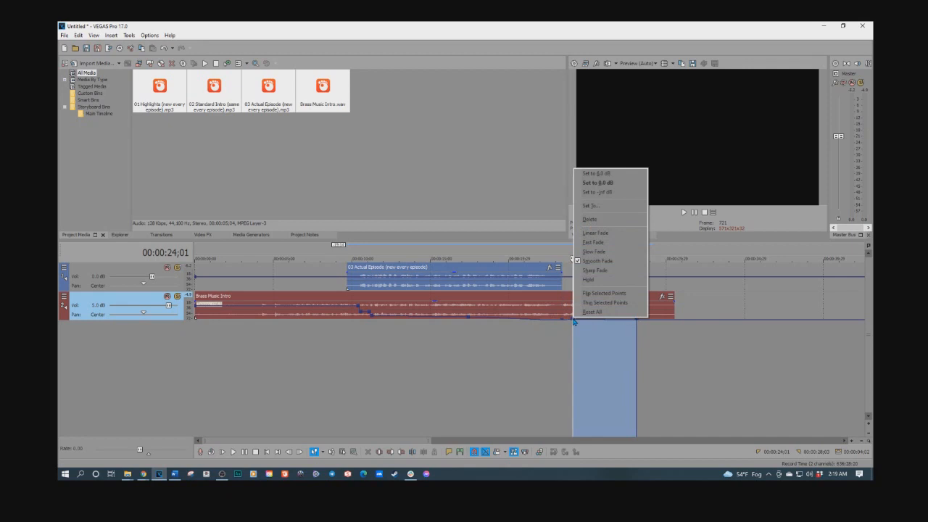
pyautogui.click(590, 218)
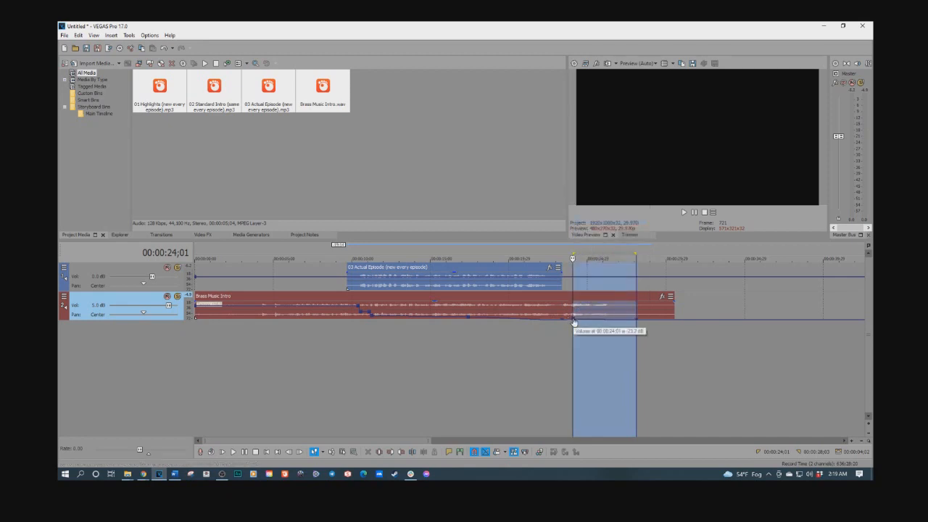
pyautogui.rightClick(574, 321)
pyautogui.click(590, 219)
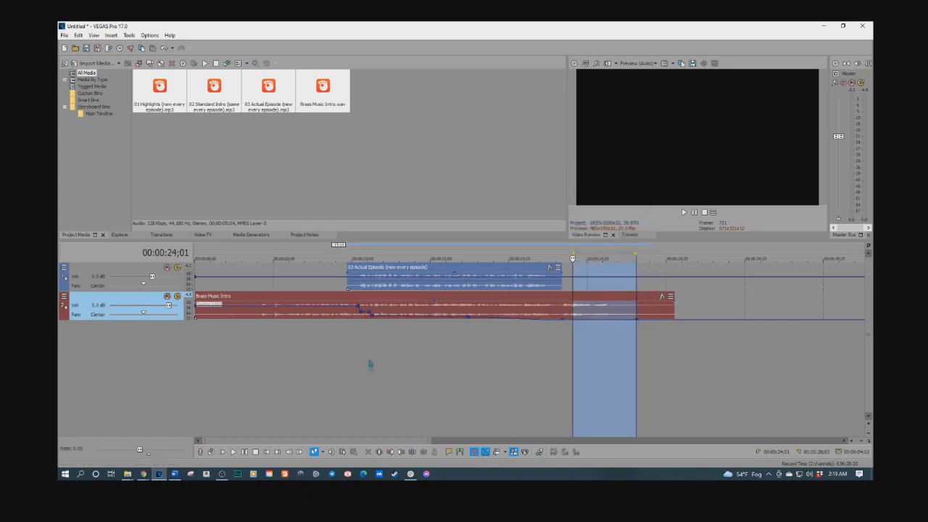
# Step: Play back the opening from about 10 seconds to hear the music fade under the voice
pyautogui.click(356, 337)
pyautogui.press('space')
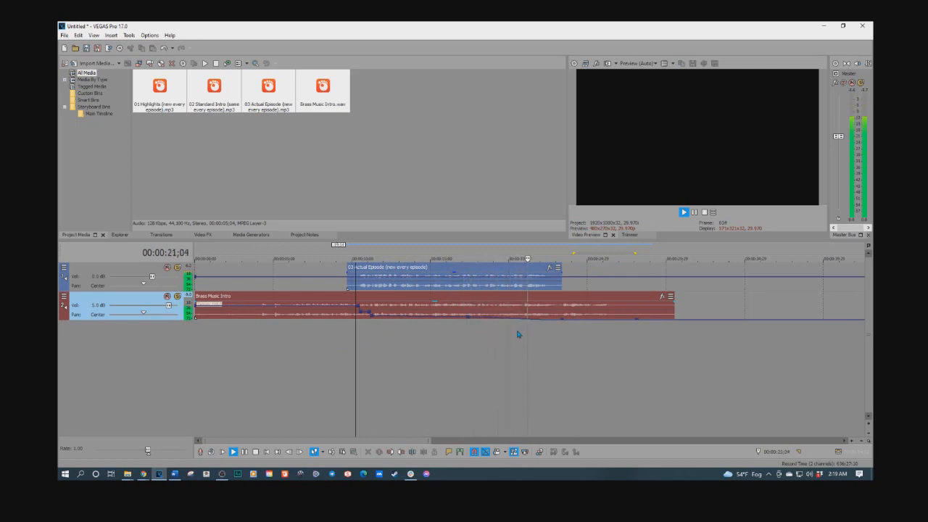
pyautogui.press('space')
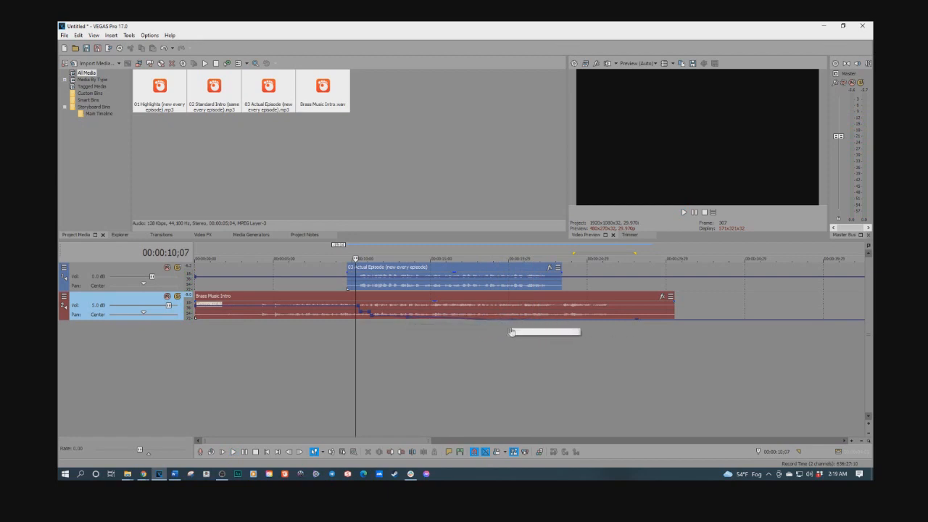
pyautogui.press('space')
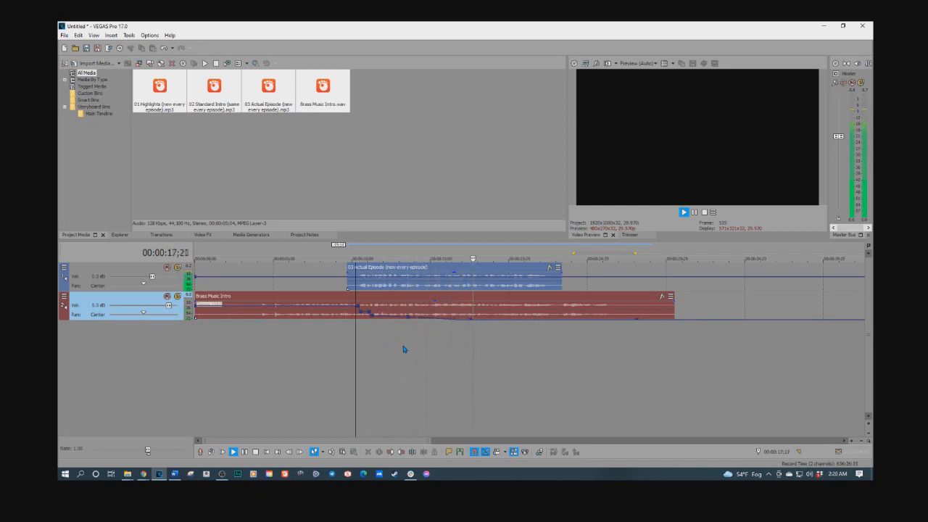
pyautogui.press('space')
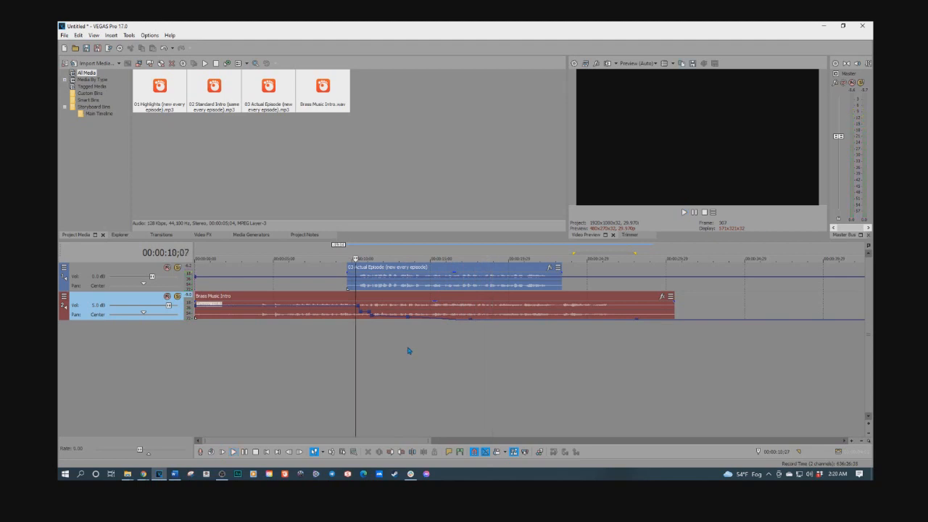
# Step: Check the list of opening variations in the Word newsletter document, then return to VEGAS Pro
pyautogui.moveTo(60, 62); pyautogui.dragTo(458, 55)
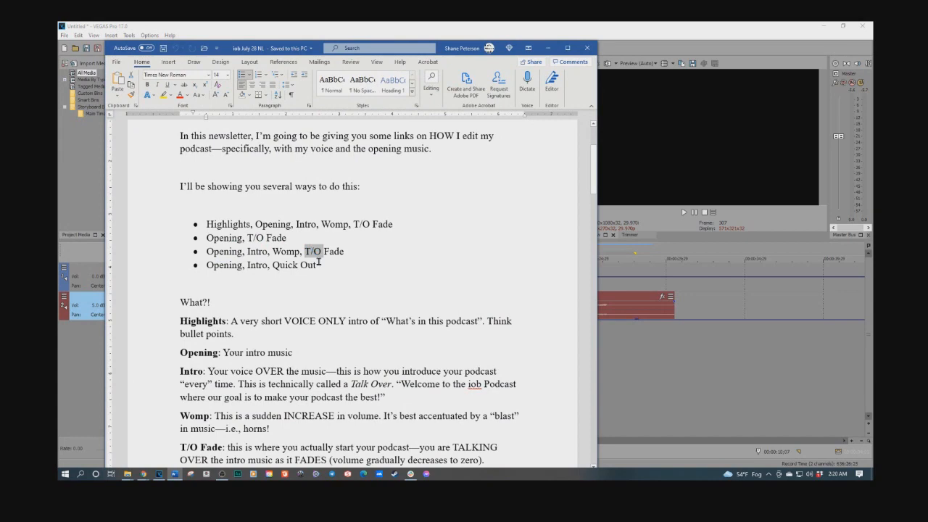
pyautogui.moveTo(473, 54); pyautogui.dragTo(58, 53)
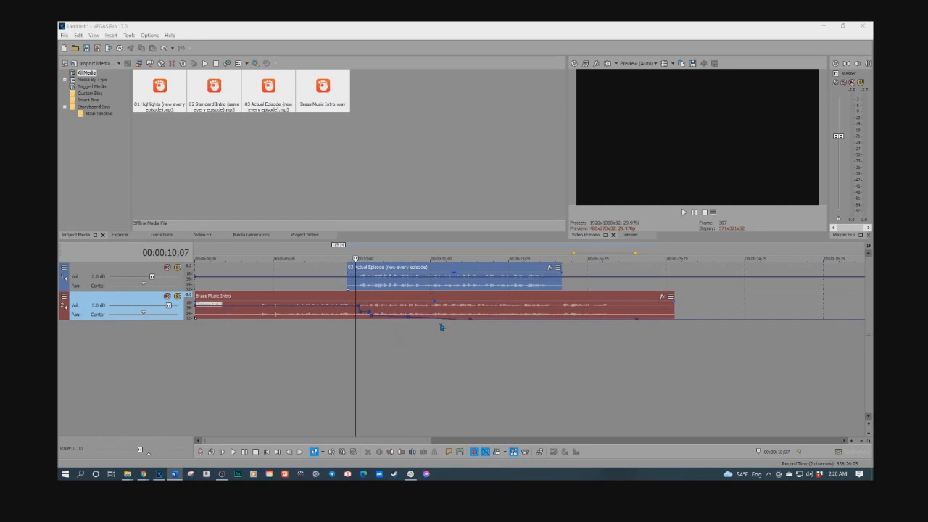
# Step: Move the Actual Episode clip much later and place the Highlights clip at the start of the voice track
pyautogui.scroll(-5, 733, 360)
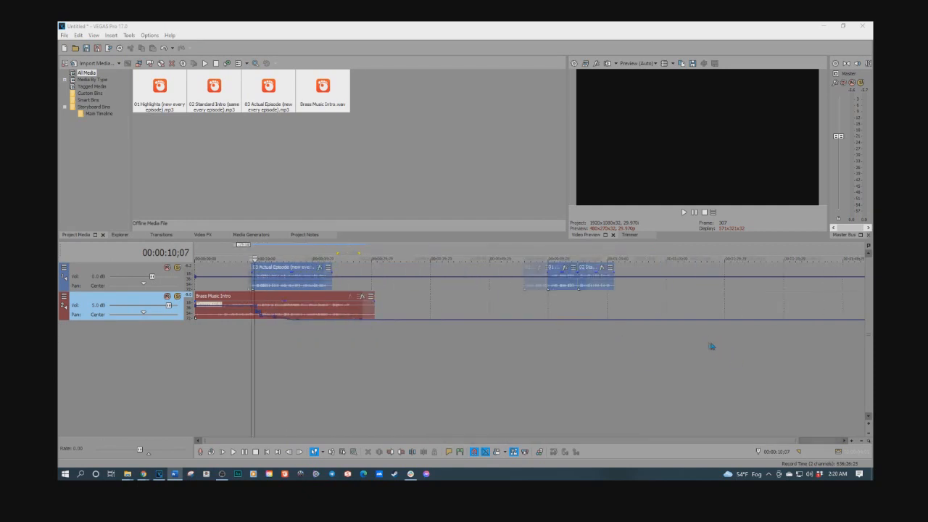
pyautogui.moveTo(539, 289); pyautogui.dragTo(366, 285)
pyautogui.moveTo(287, 287); pyautogui.dragTo(457, 293)
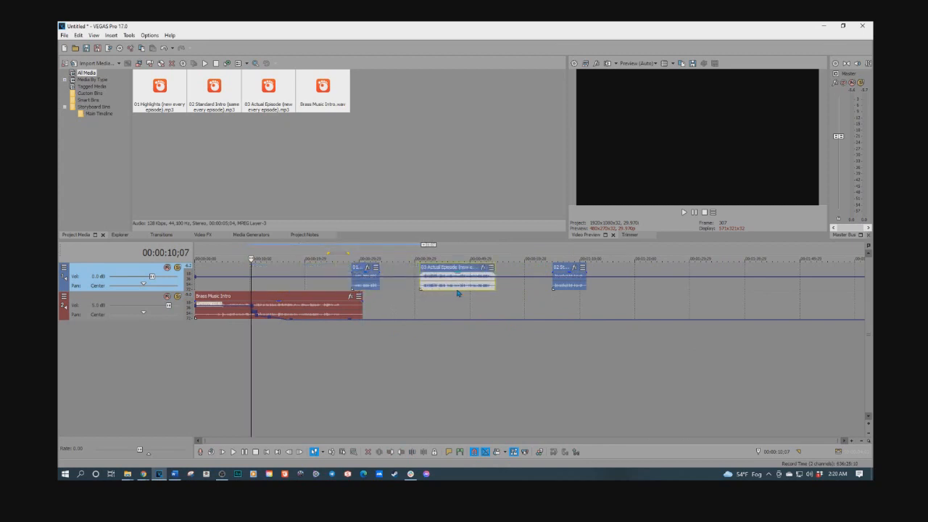
pyautogui.moveTo(372, 287); pyautogui.dragTo(242, 285)
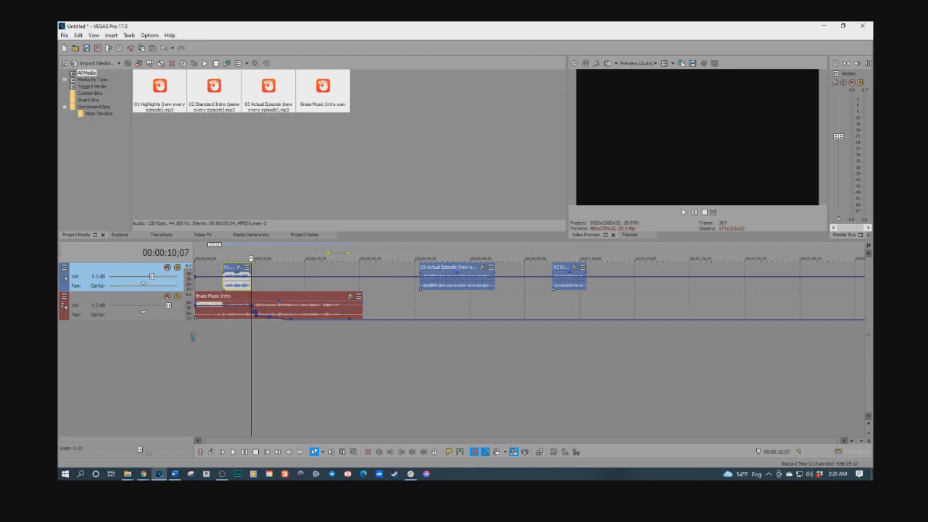
# Step: Slide the Highlights clip to start about 7 seconds in, over the intro music
pyautogui.click(197, 335)
pyautogui.press('space')
pyautogui.scroll(5, 326, 327)
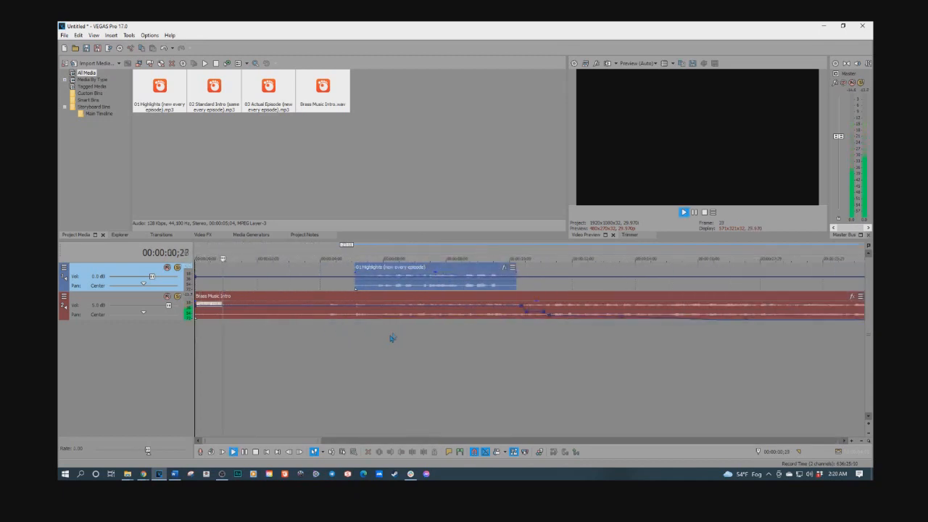
pyautogui.moveTo(434, 289); pyautogui.dragTo(497, 289)
# Step: Preview the Highlights clip against the intro music's volume envelope
pyautogui.rightClick(527, 315)
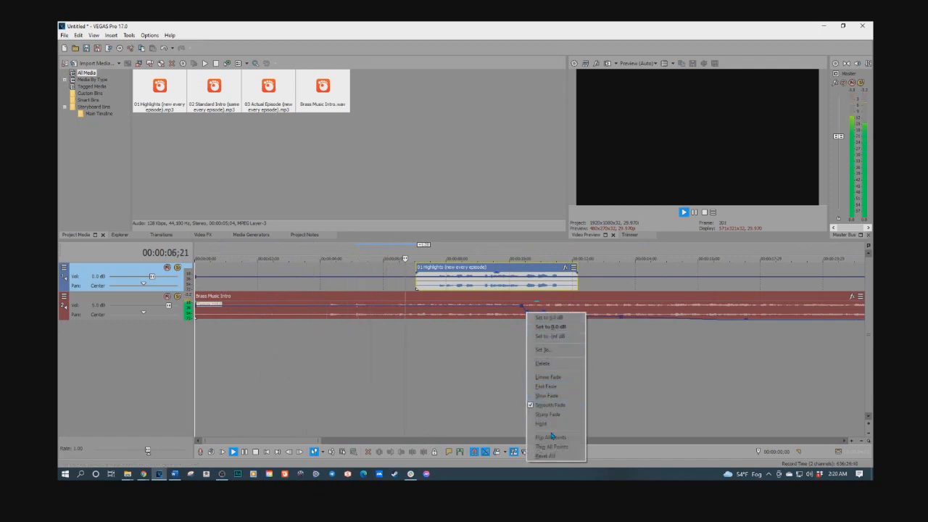
pyautogui.click(428, 327)
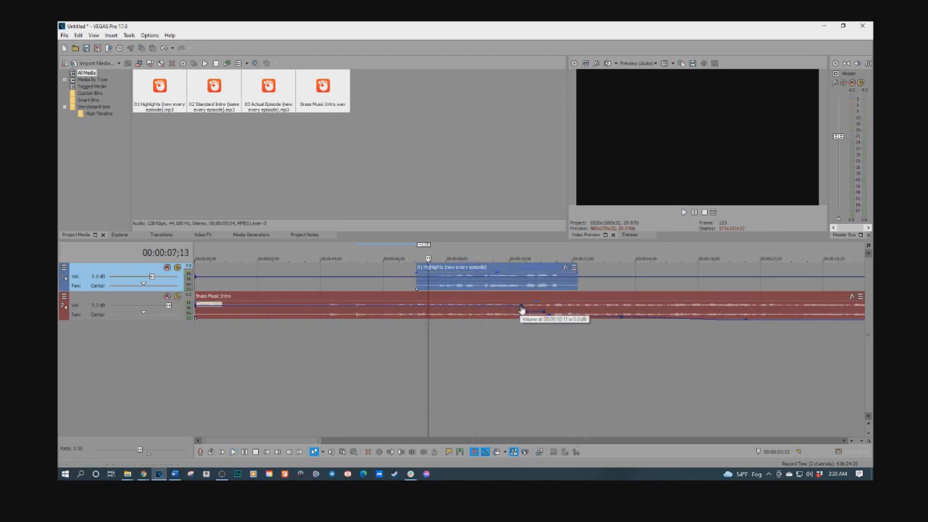
pyautogui.click(410, 314)
pyautogui.press('space')
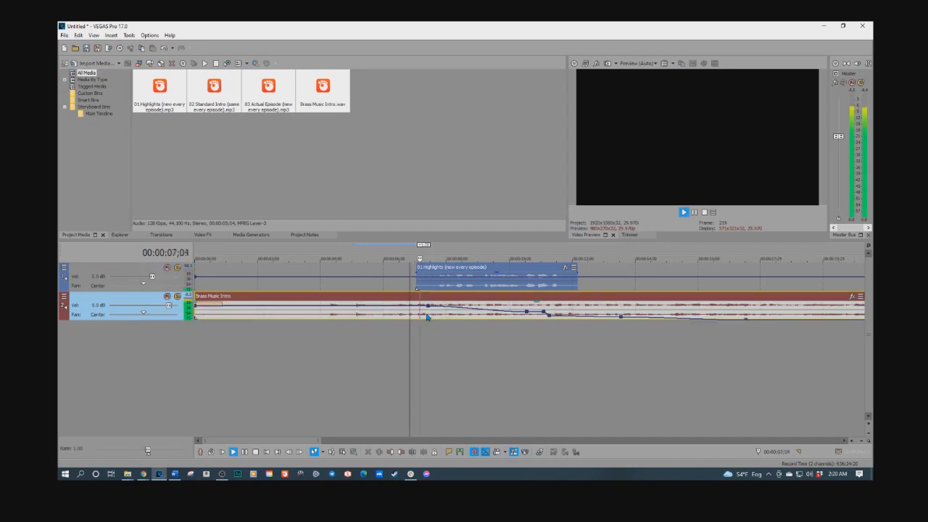
pyautogui.press('space')
pyautogui.moveTo(529, 314)
pyautogui.mouseDown()
pyautogui.moveTo(438, 315)
pyautogui.moveTo(541, 314)
pyautogui.moveTo(527, 314)
pyautogui.mouseUp()
pyautogui.press('space')
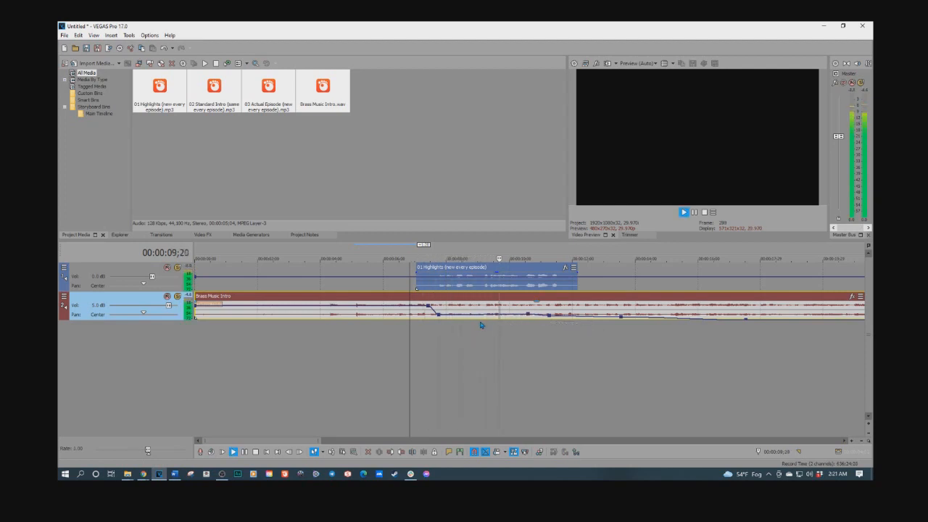
pyautogui.press('space')
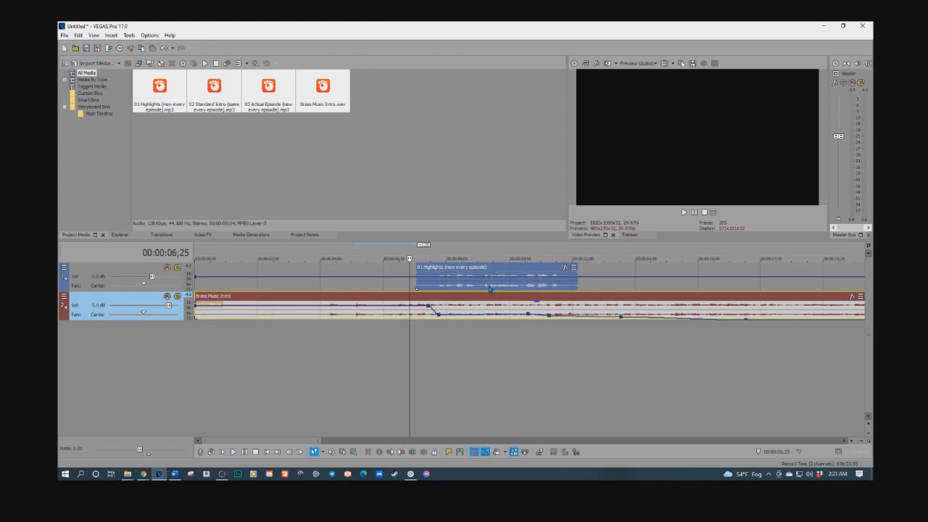
# Step: Delete the Highlights clip from the voice track
pyautogui.click(489, 289)
pyautogui.press('Delete')
pyautogui.scroll(-3, 520, 297)
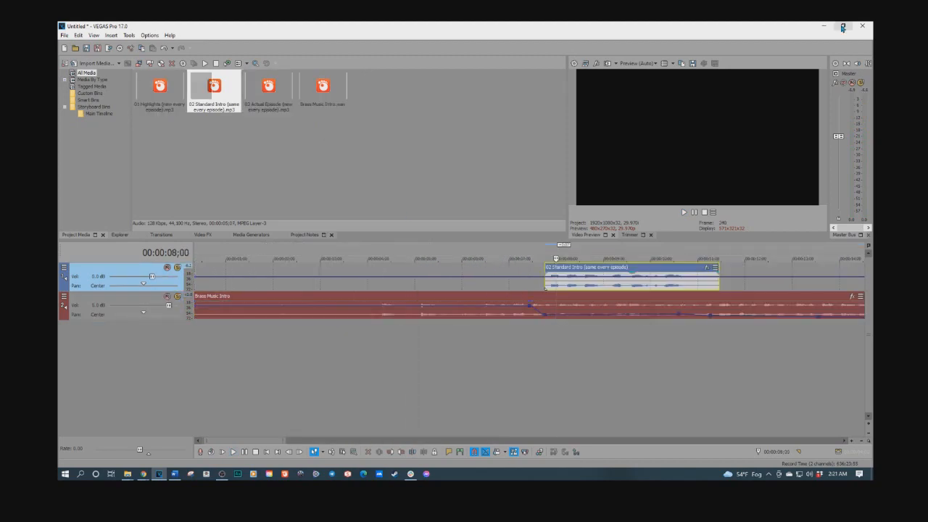
# Step: Bring the 02 Standard Intro file from File Explorer onto the voice track at about 7 seconds, over the intro music
pyautogui.click(842, 26)
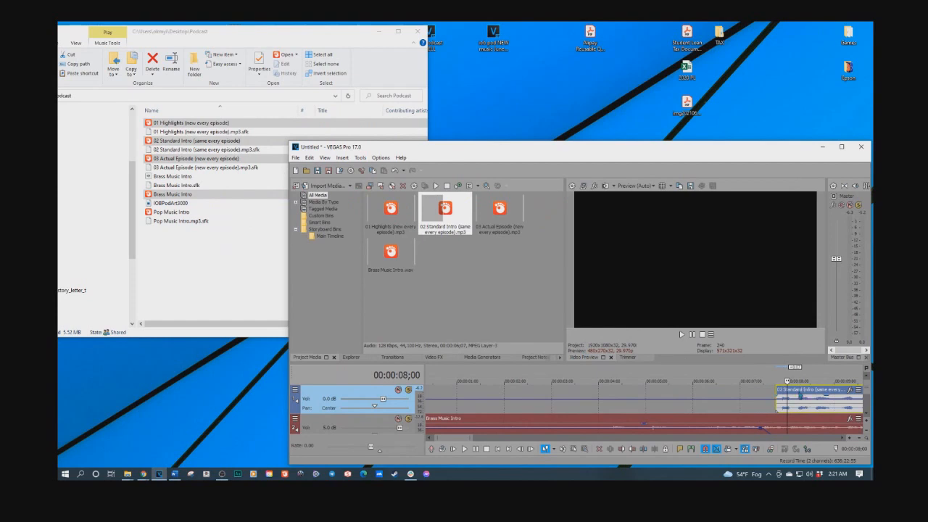
pyautogui.press('Delete')
pyautogui.click(206, 263)
pyautogui.moveTo(173, 143); pyautogui.dragTo(747, 402)
pyautogui.click(841, 147)
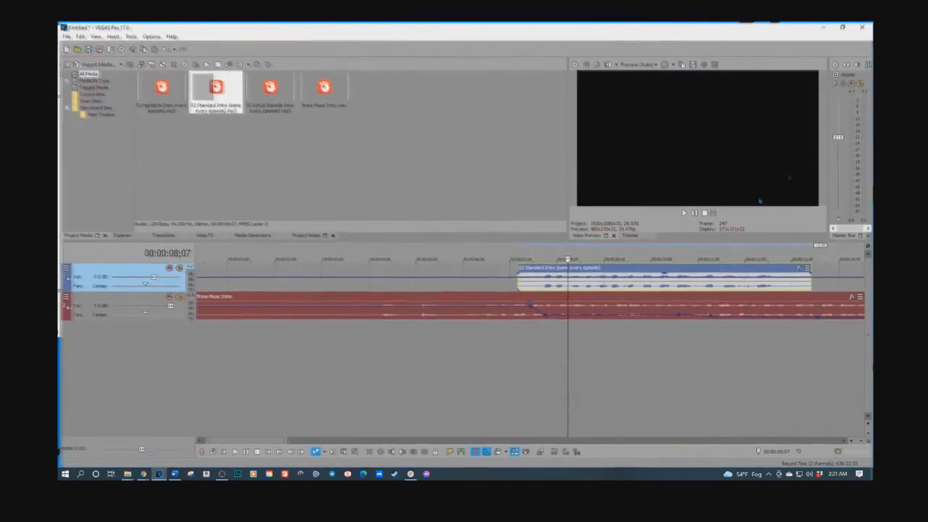
# Step: Preview the Standard Intro over the music and raise the music's envelope back up near that clip's end
pyautogui.click(522, 333)
pyautogui.press('space')
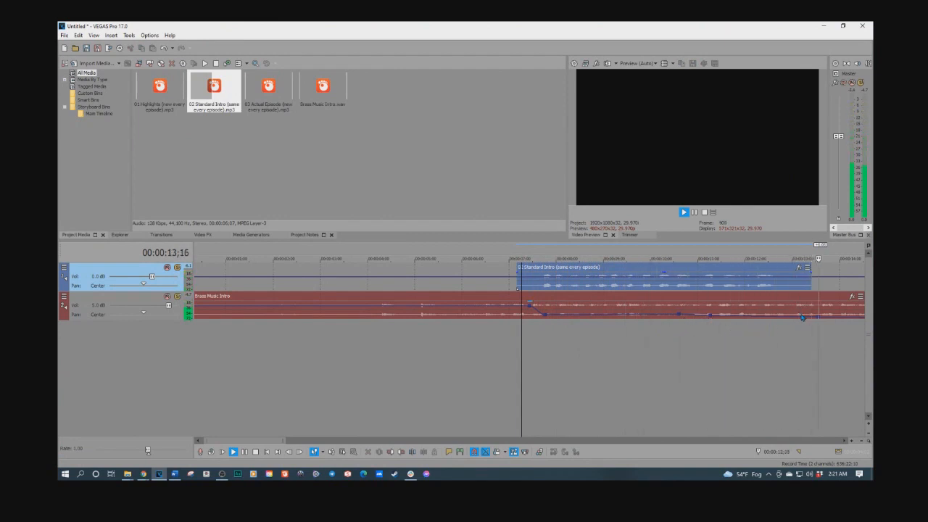
pyautogui.press('space')
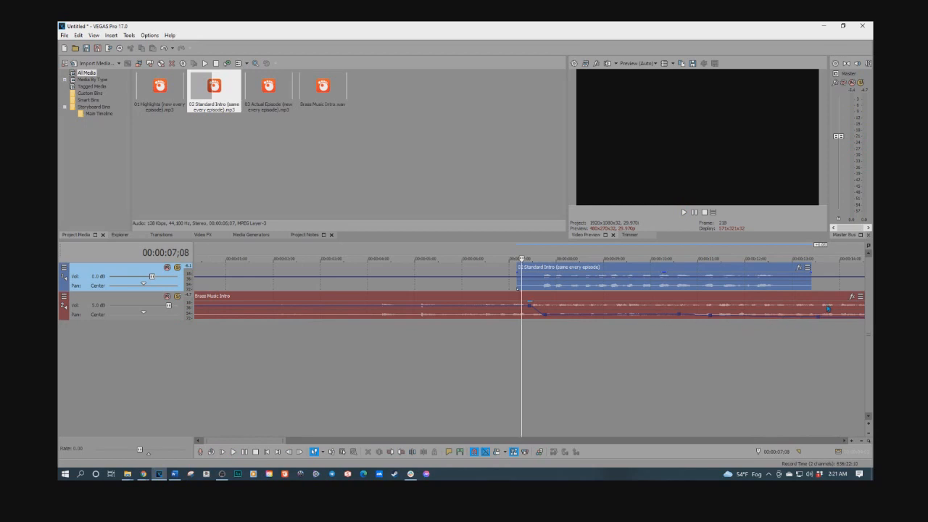
pyautogui.click(778, 317)
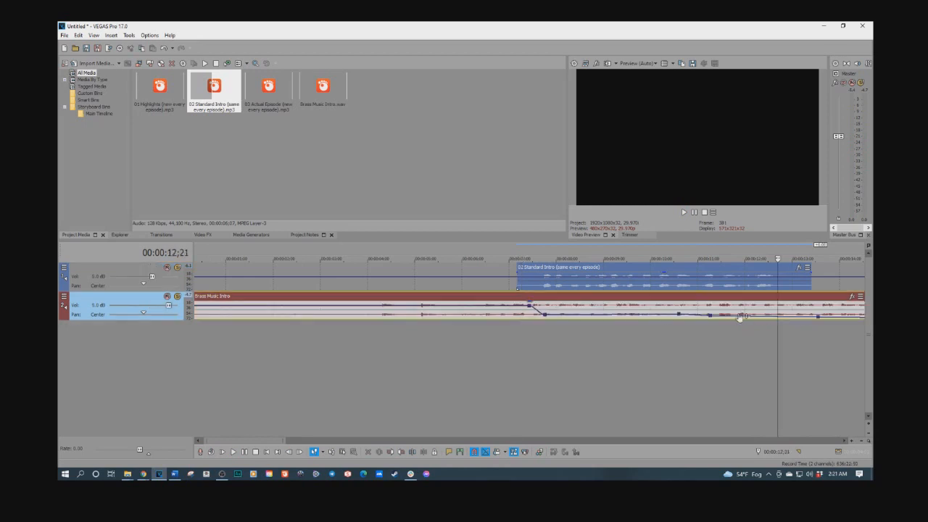
pyautogui.moveTo(710, 316); pyautogui.dragTo(791, 305)
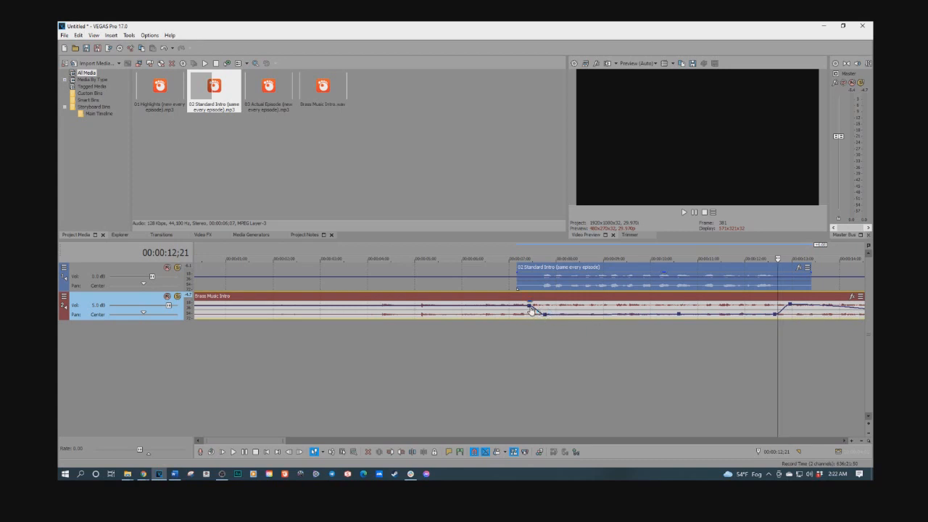
# Step: Adjust the music envelope points at the Standard Intro's start and end, setting the end point to 0.0 dB
pyautogui.moveTo(529, 308); pyautogui.dragTo(545, 318)
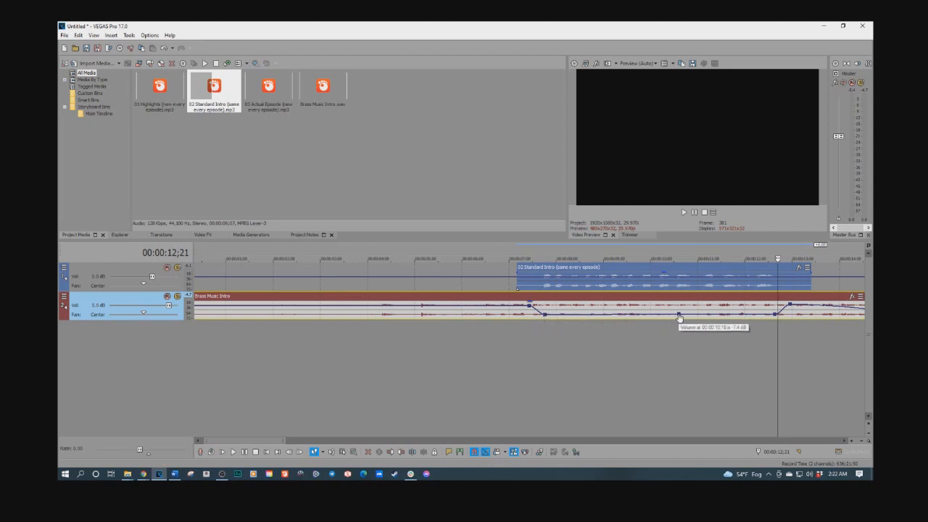
pyautogui.click(776, 316)
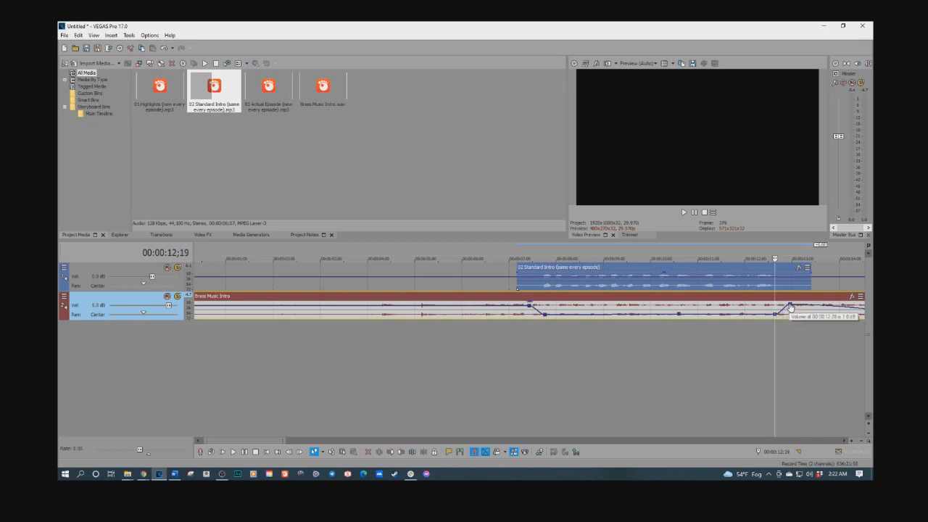
pyautogui.moveTo(790, 306); pyautogui.dragTo(789, 307)
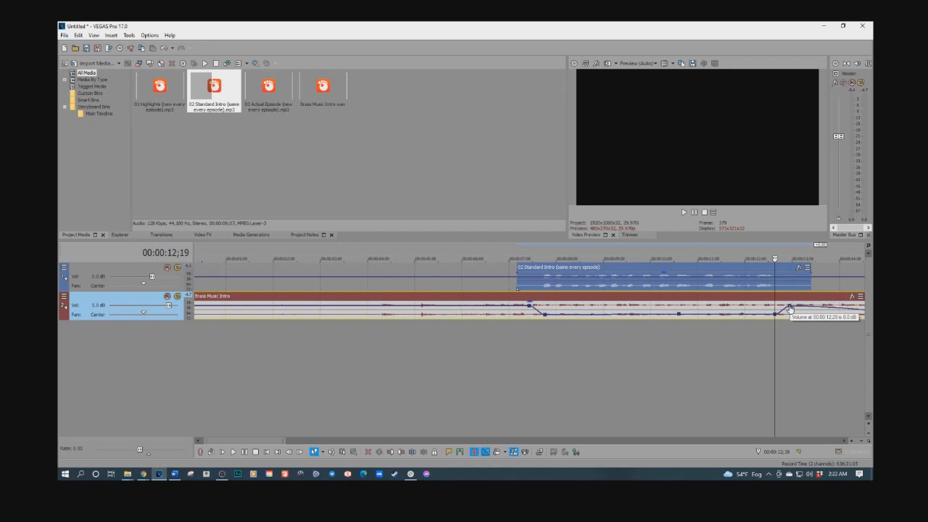
# Step: Preview the Standard Intro over the reshaped music envelope
pyautogui.click(519, 336)
pyautogui.press('space')
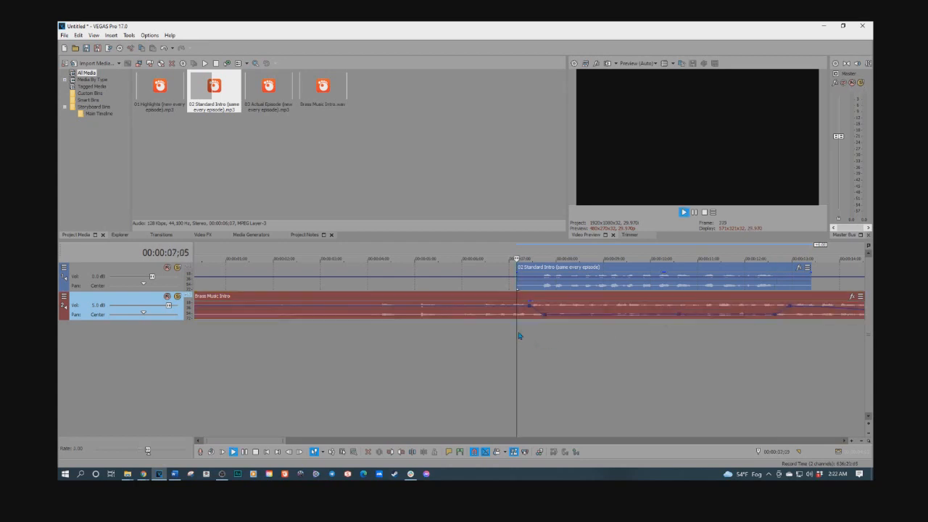
pyautogui.click(482, 338)
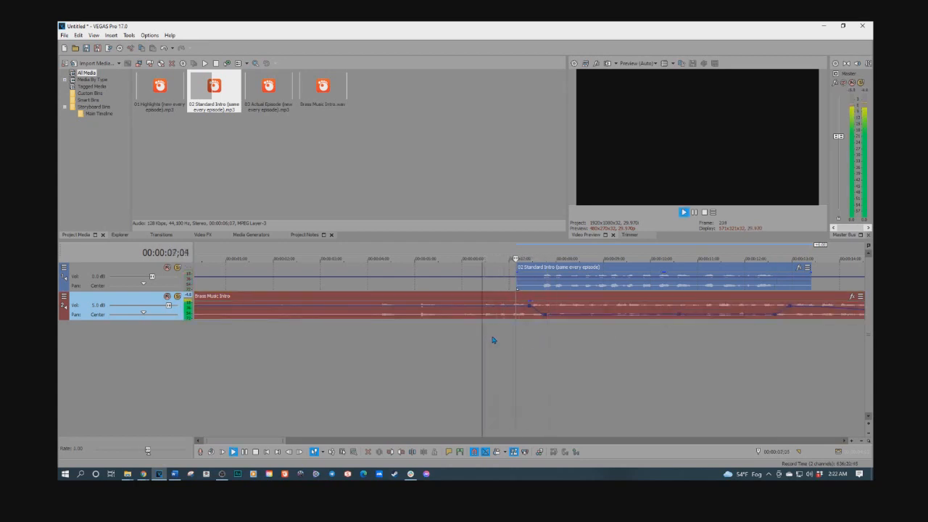
# Step: Add envelope points fading the music down from about 16 seconds to -Inf dB at about 20 seconds
pyautogui.scroll(-2, 542, 341)
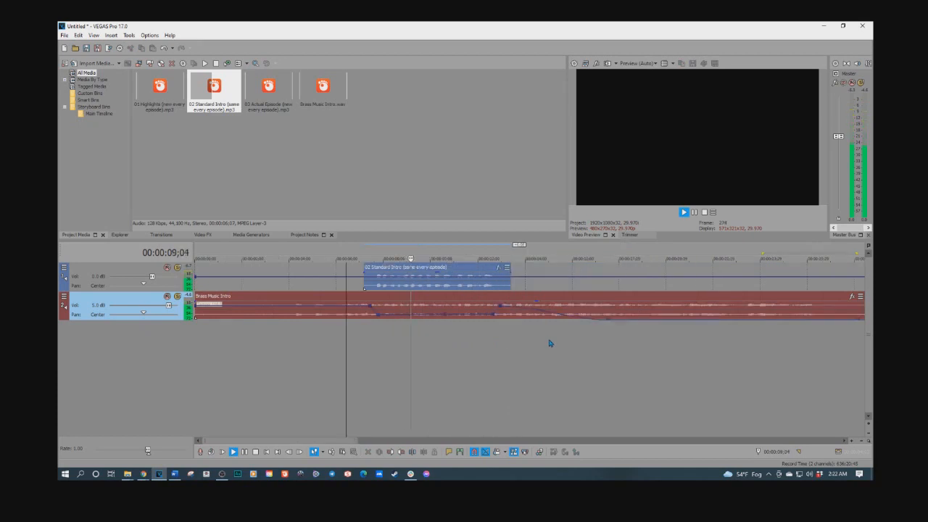
pyautogui.doubleClick(573, 310)
pyautogui.press('space')
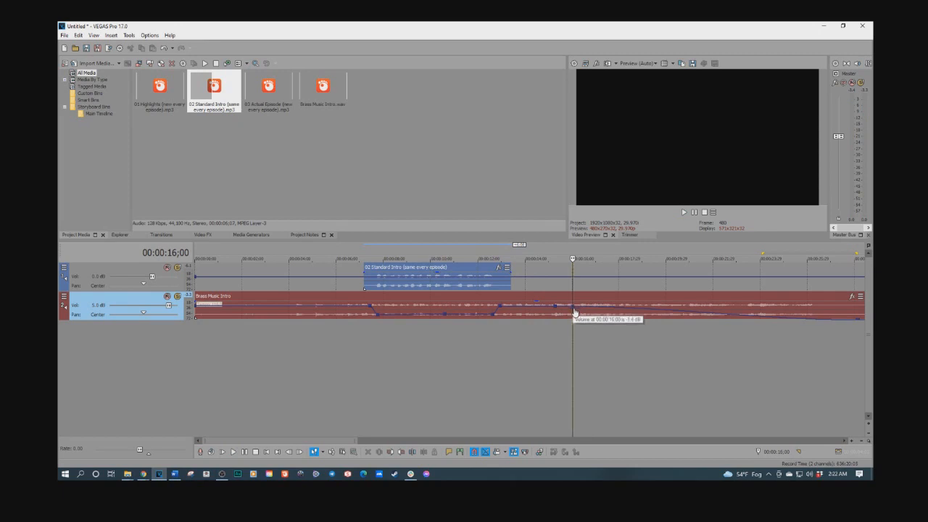
pyautogui.moveTo(574, 311); pyautogui.dragTo(574, 318)
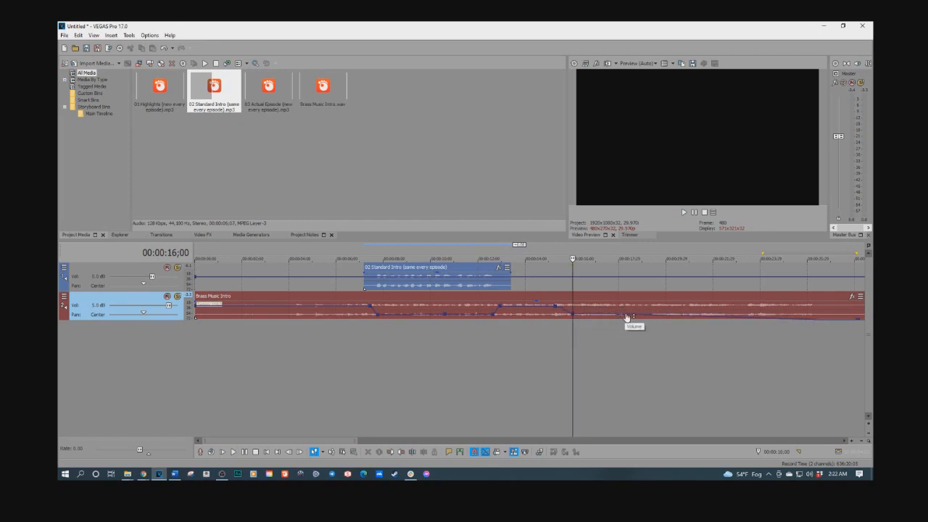
pyautogui.doubleClick(676, 321)
pyautogui.click(675, 321)
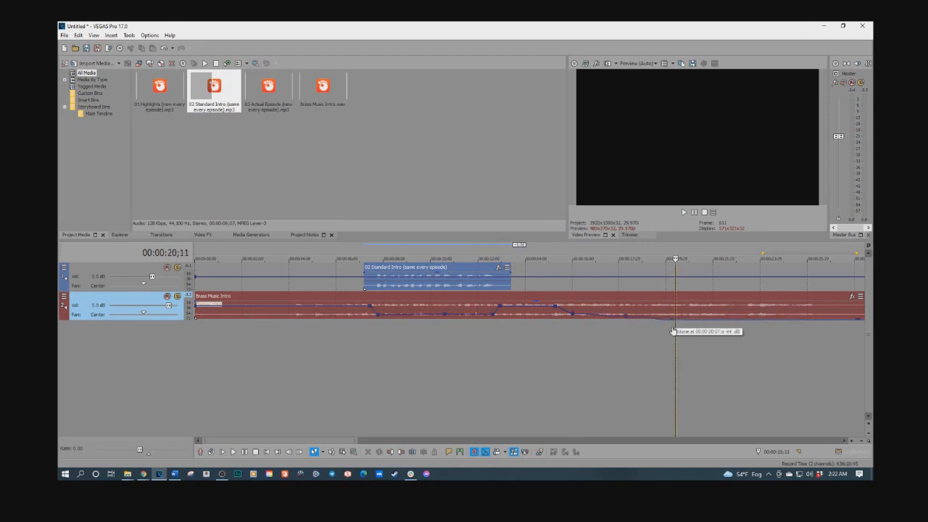
# Step: Add the 03 Actual Episode file on a new third audio track starting at about 15 seconds
pyautogui.scroll(-6, 673, 331)
pyautogui.moveTo(547, 288); pyautogui.dragTo(322, 346)
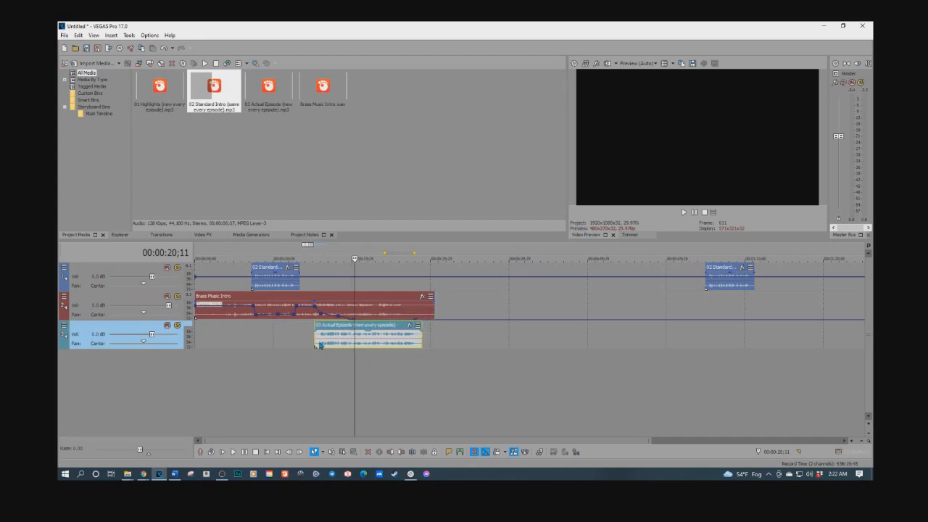
pyautogui.click(309, 342)
pyautogui.scroll(5, 406, 348)
pyautogui.moveTo(586, 342); pyautogui.dragTo(569, 343)
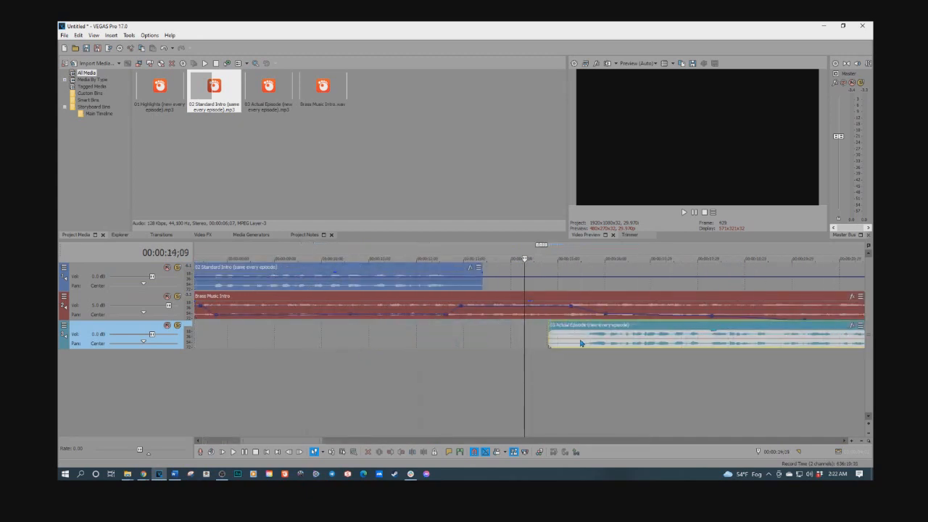
pyautogui.scroll(-4, 387, 356)
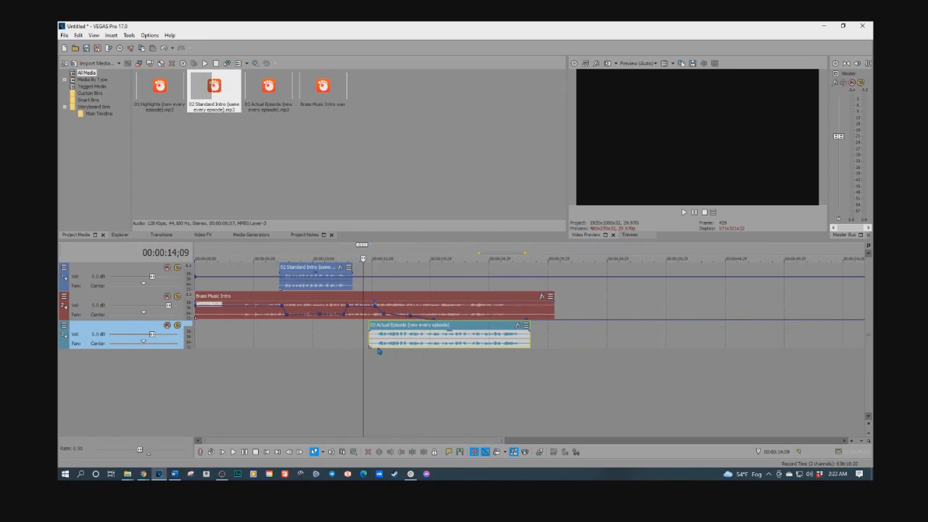
# Step: Preview the transition from the Standard Intro into the Actual Episode clip over the fading music
pyautogui.click(273, 334)
pyautogui.press('space')
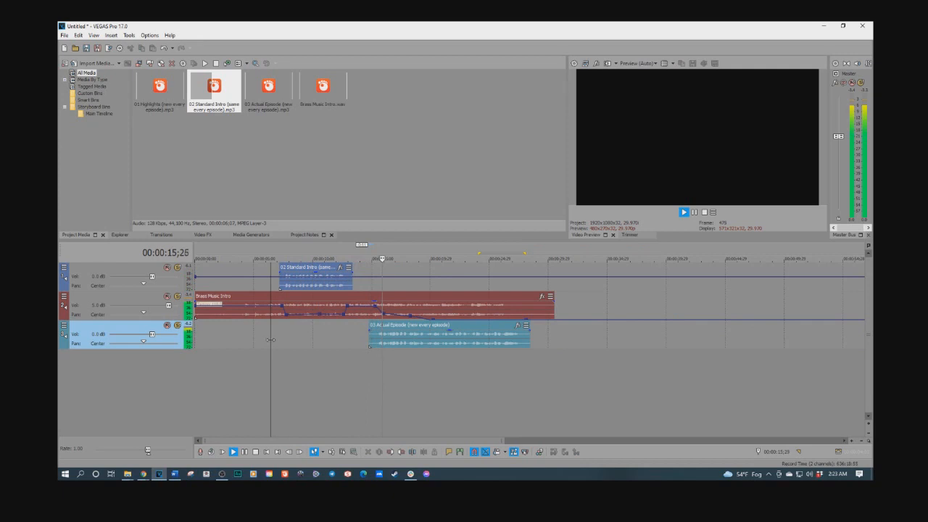
pyautogui.press('space')
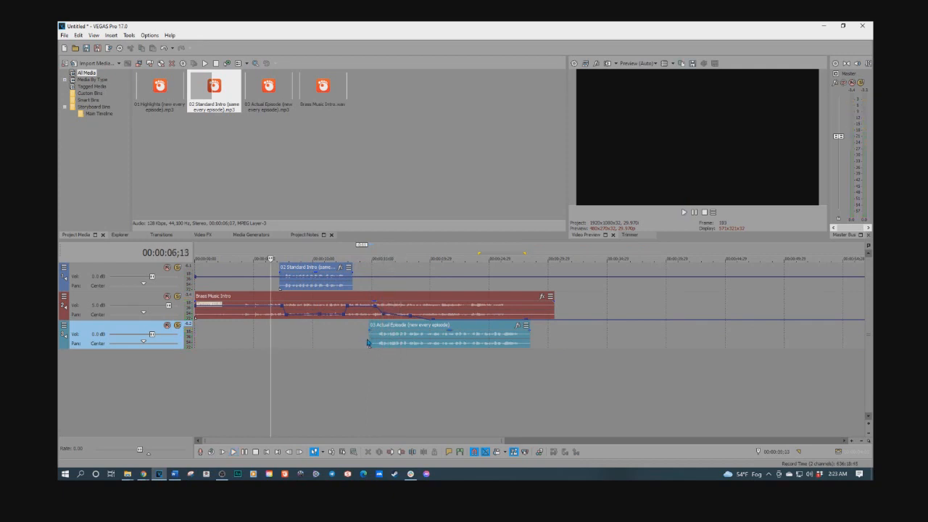
pyautogui.press('space')
pyautogui.click(368, 339)
pyautogui.click(368, 340)
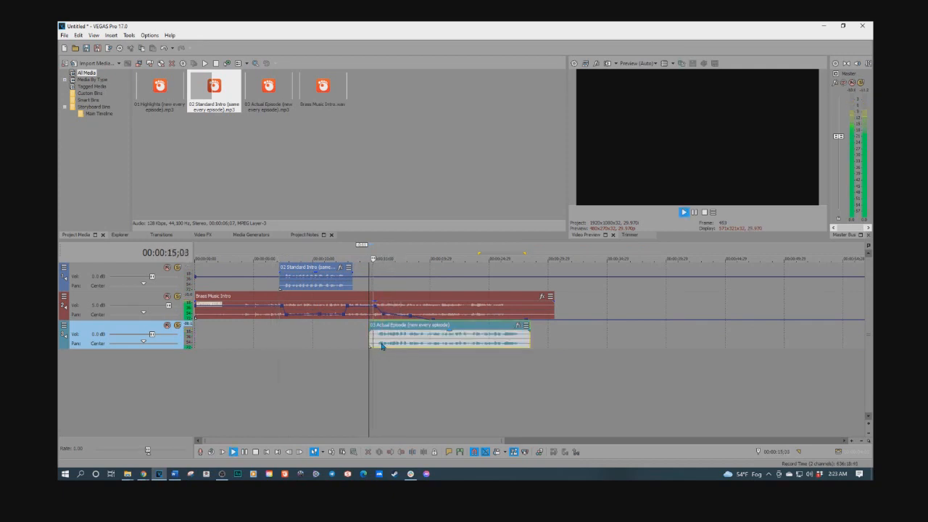
pyautogui.press('space')
pyautogui.scroll(3, 379, 343)
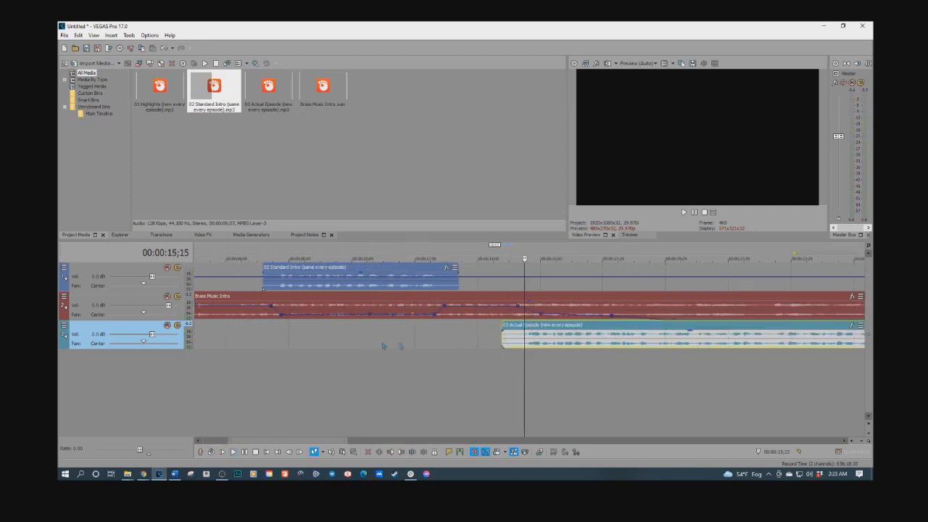
pyautogui.press('space')
pyautogui.click(483, 373)
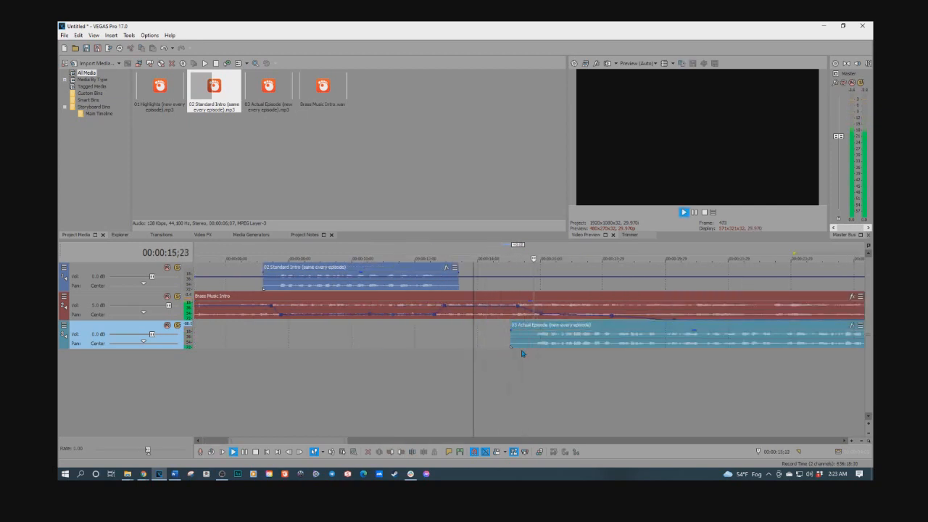
pyautogui.scroll(-2, 551, 347)
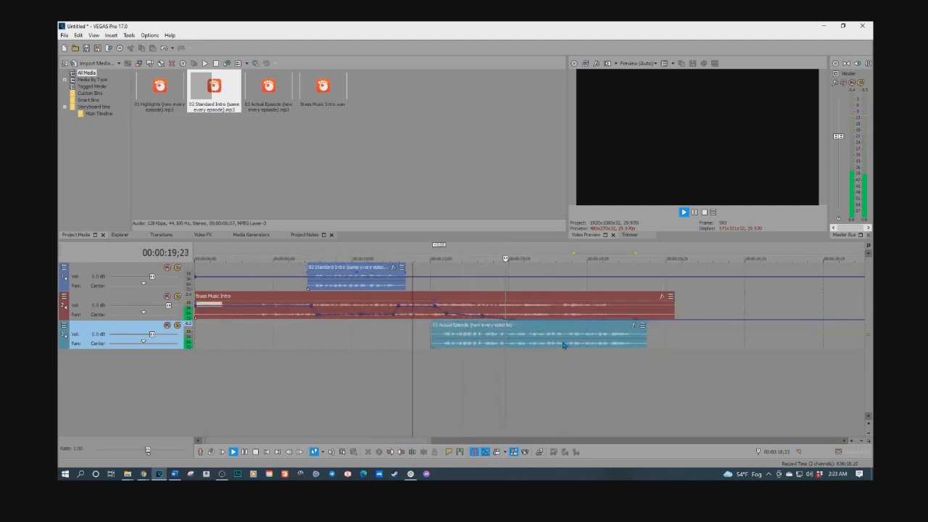
pyautogui.press('space')
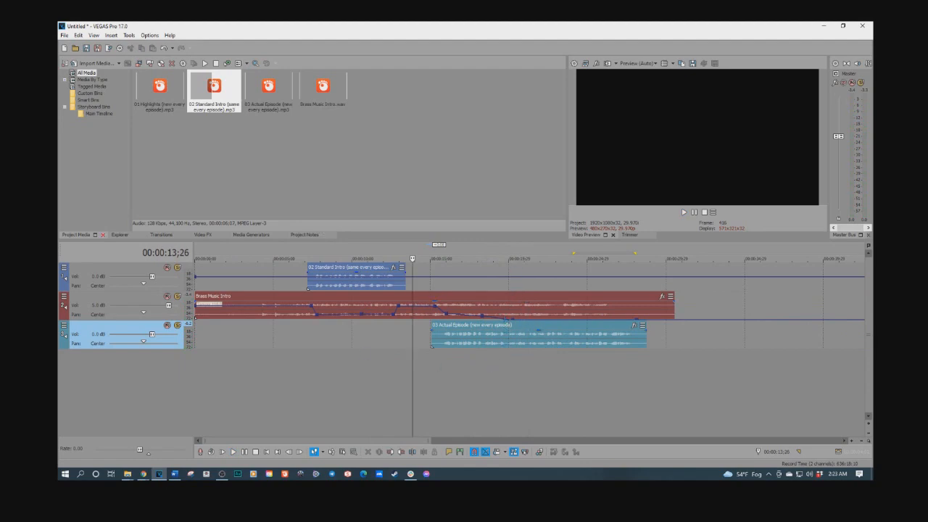
# Step: Switch to the Word newsletter notes to review the list of opening styles, then return to the editor
pyautogui.click(174, 473)
pyautogui.moveTo(523, 56); pyautogui.dragTo(526, 54)
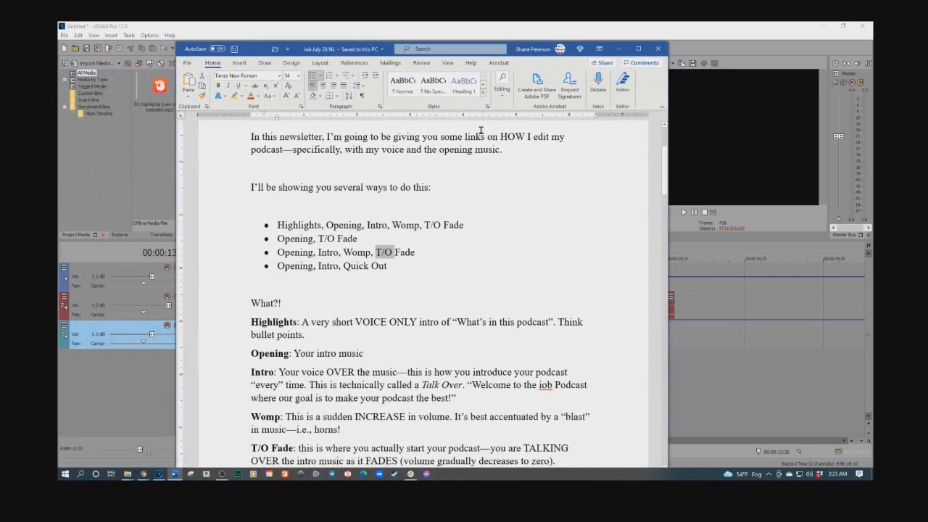
pyautogui.click(619, 49)
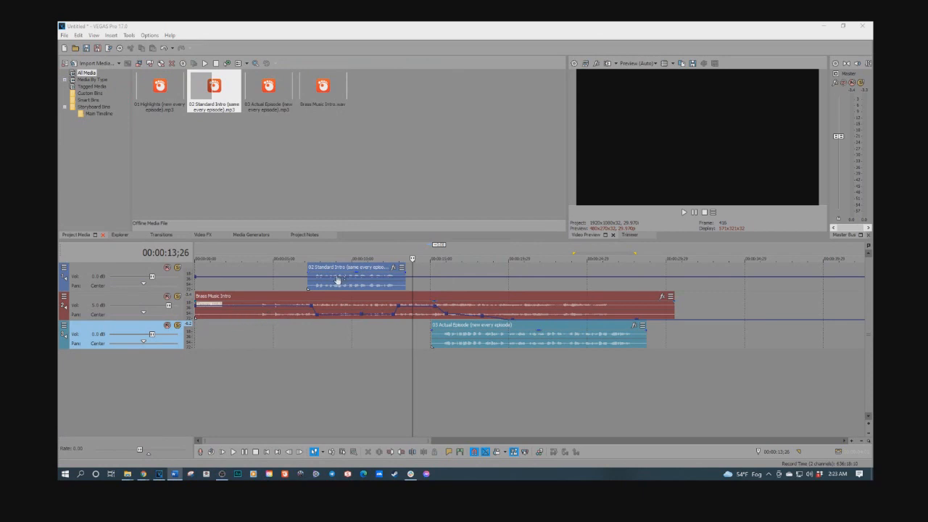
# Step: Play the timeline again from before the Actual Episode clip to check the fade
pyautogui.click(375, 335)
pyautogui.press('space')
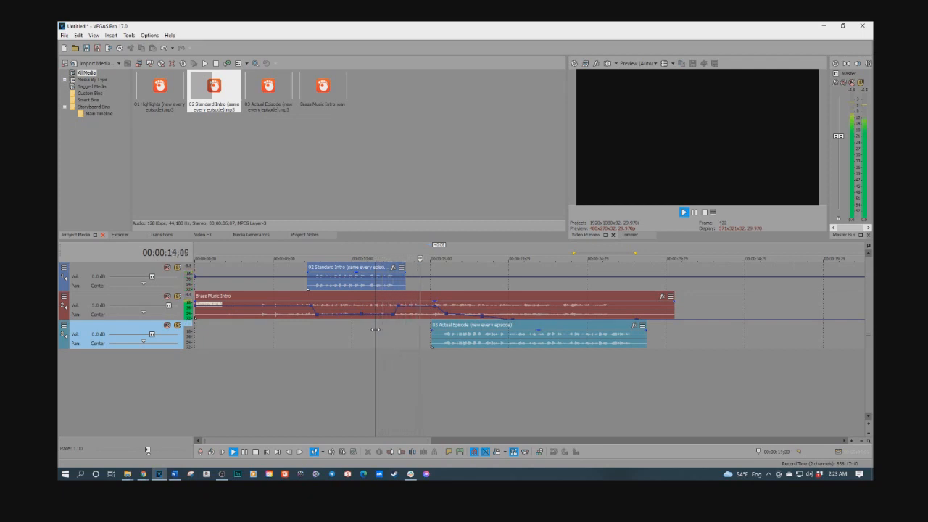
pyautogui.press('space')
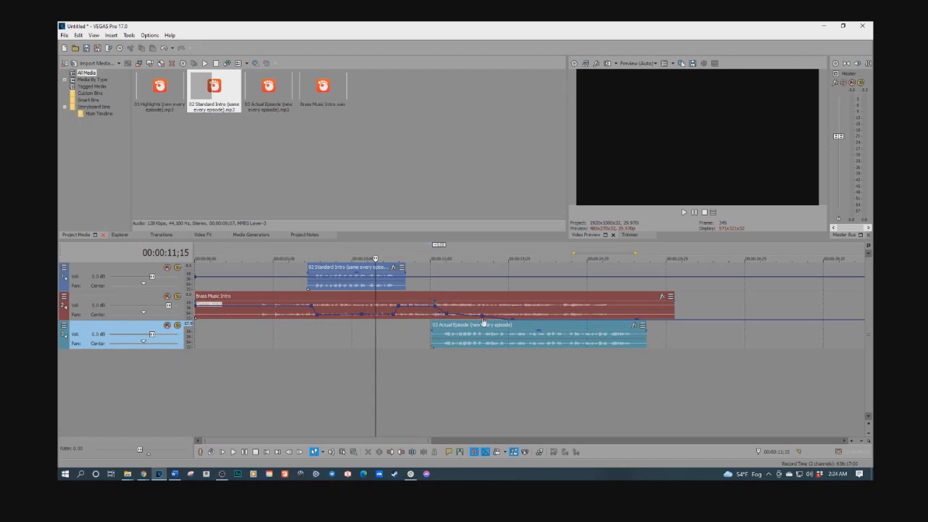
pyautogui.click(430, 343)
pyautogui.press('space')
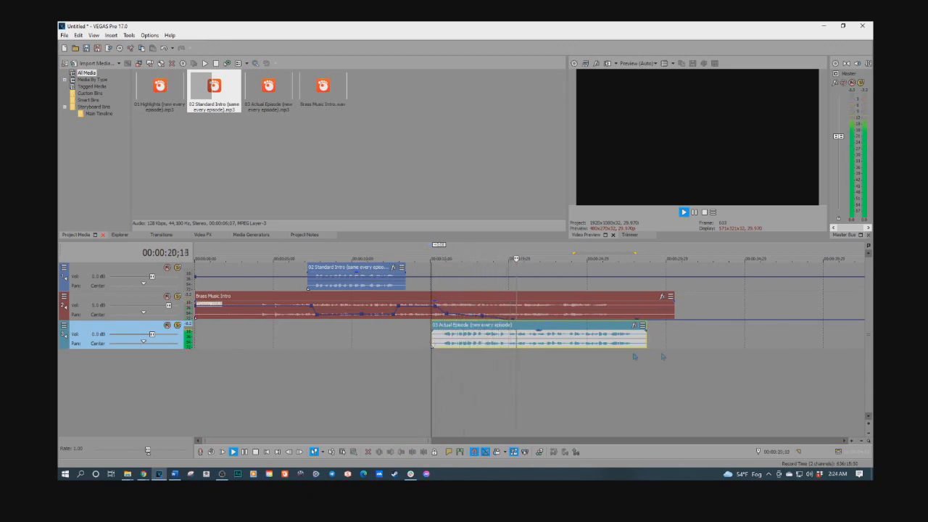
pyautogui.press('space')
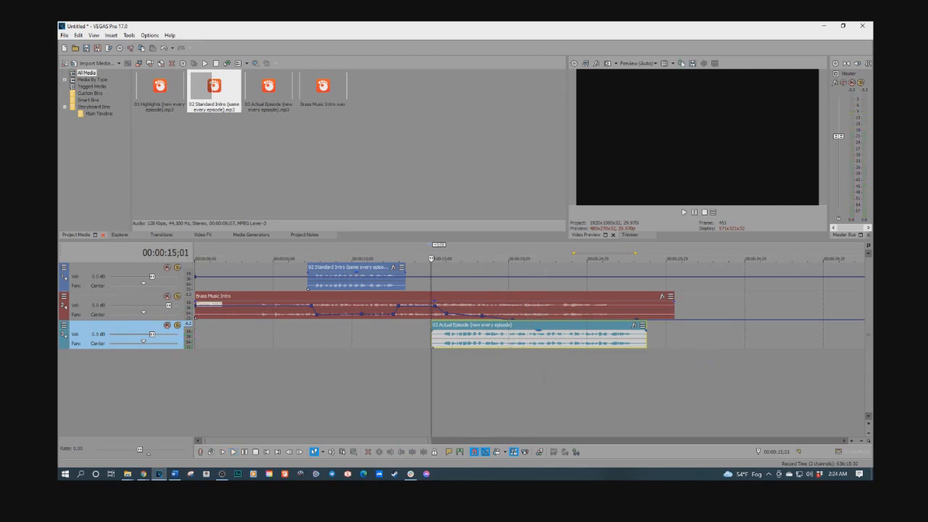
# Step: Bring up the notes document and move its window aside
pyautogui.click(174, 473)
pyautogui.moveTo(390, 41); pyautogui.dragTo(464, 45)
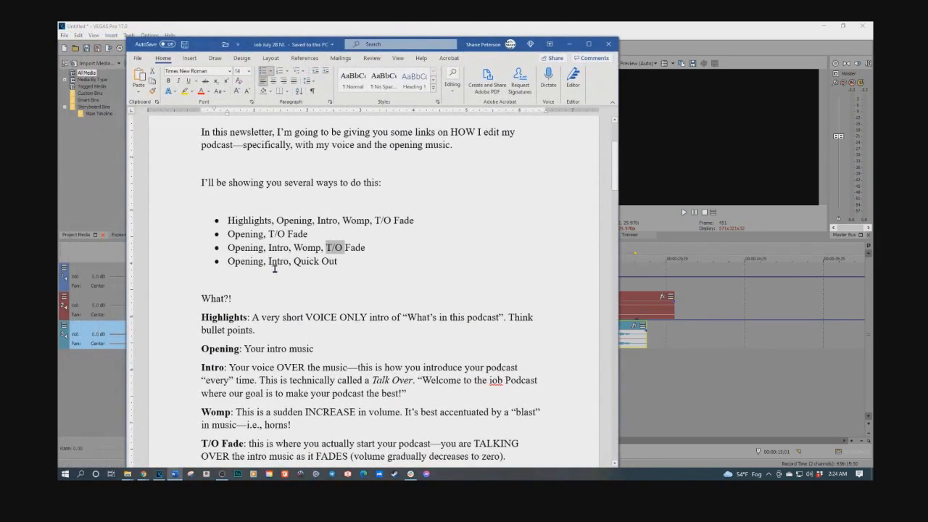
pyautogui.moveTo(478, 45); pyautogui.dragTo(0, 45)
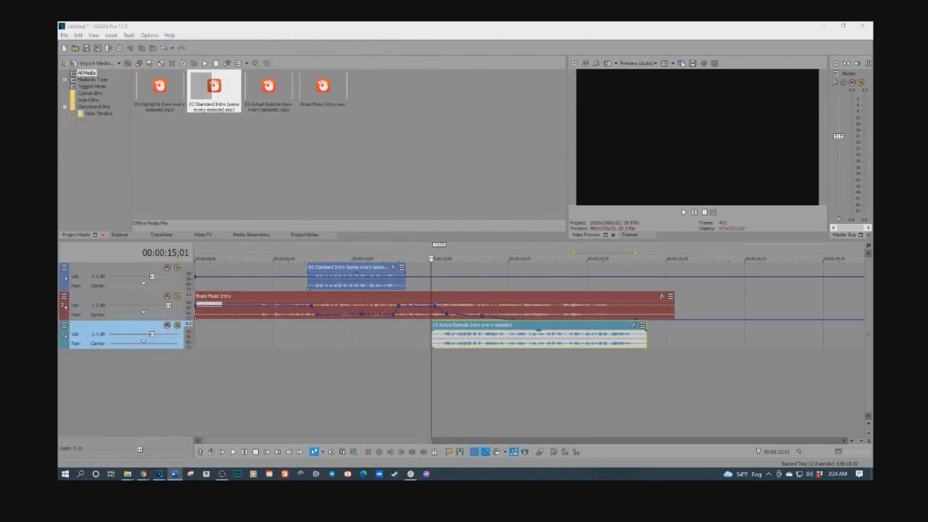
# Step: Preview the opening and move the 03 Actual Episode clip later, to about 28 seconds
pyautogui.click(299, 342)
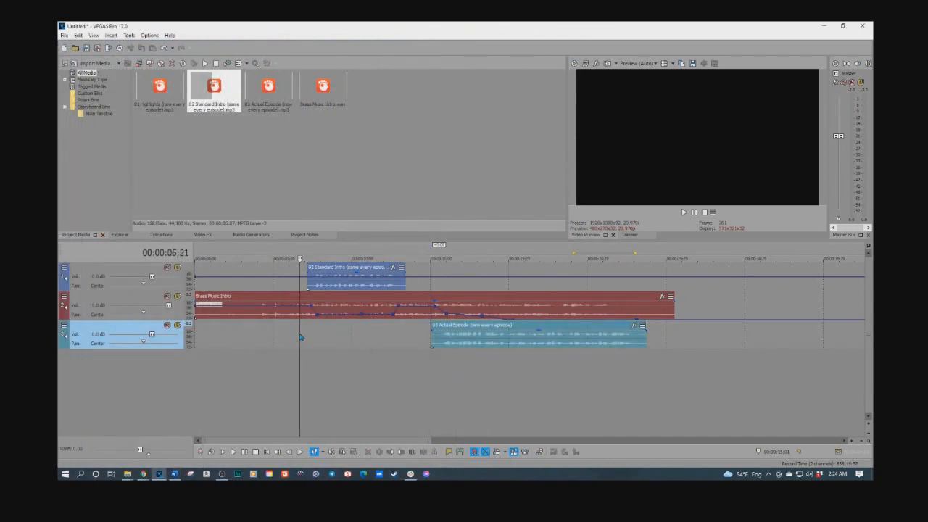
pyautogui.click(257, 338)
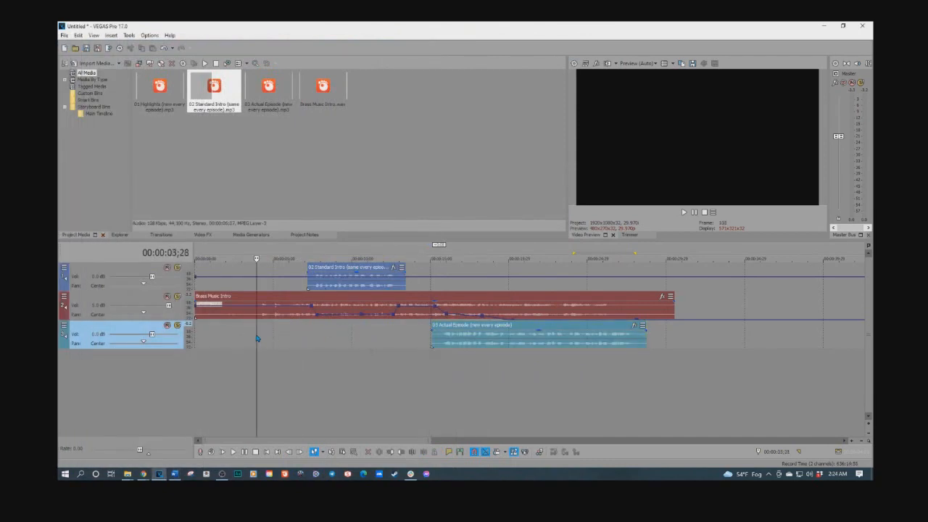
pyautogui.click(346, 285)
pyautogui.click(345, 283)
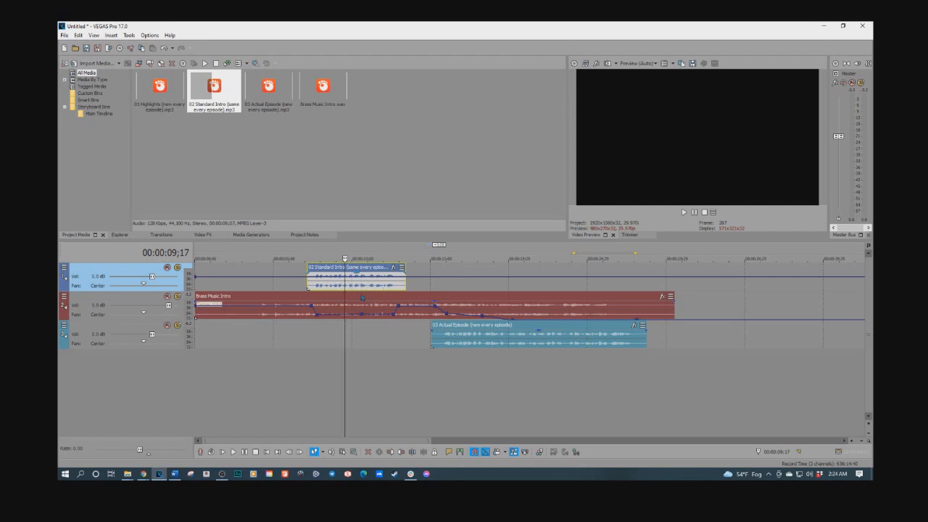
pyautogui.press('space')
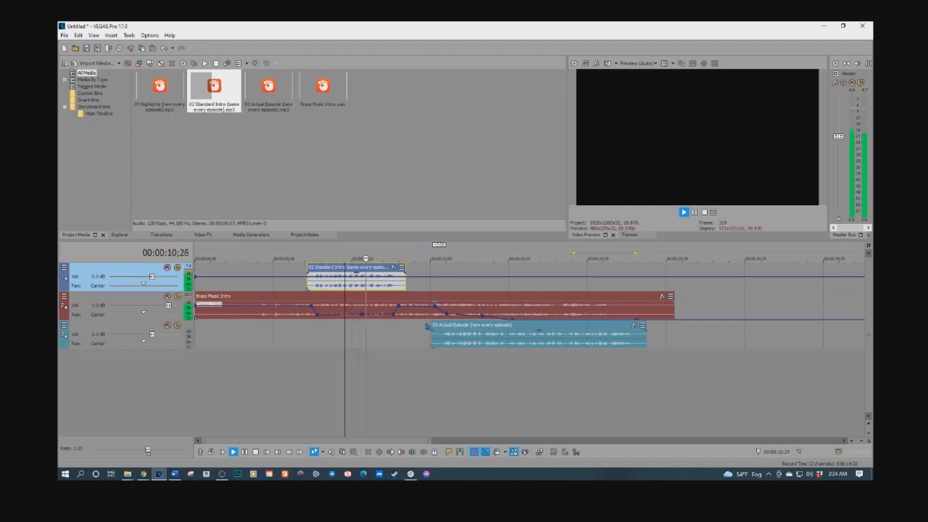
pyautogui.moveTo(438, 329); pyautogui.dragTo(529, 332)
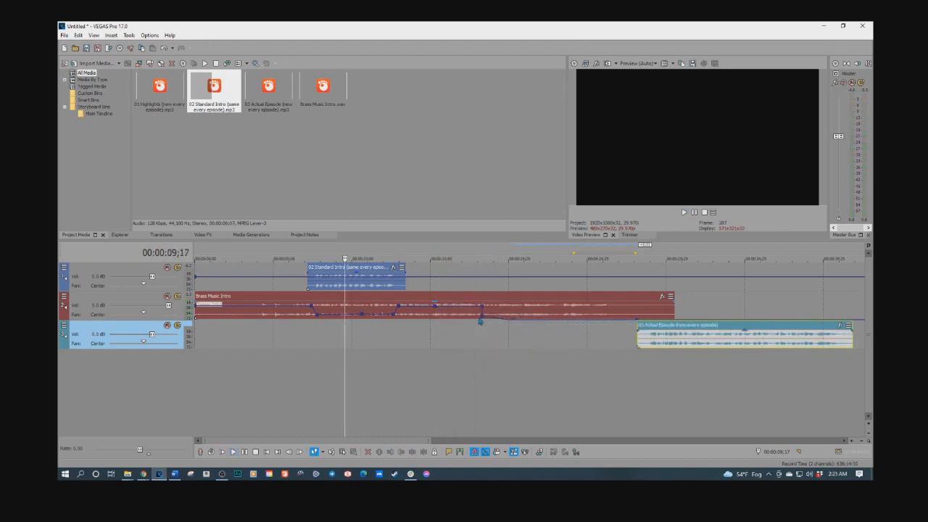
# Step: Set the music envelope's fade segment to Linear Fade and delete an envelope point
pyautogui.rightClick(480, 317)
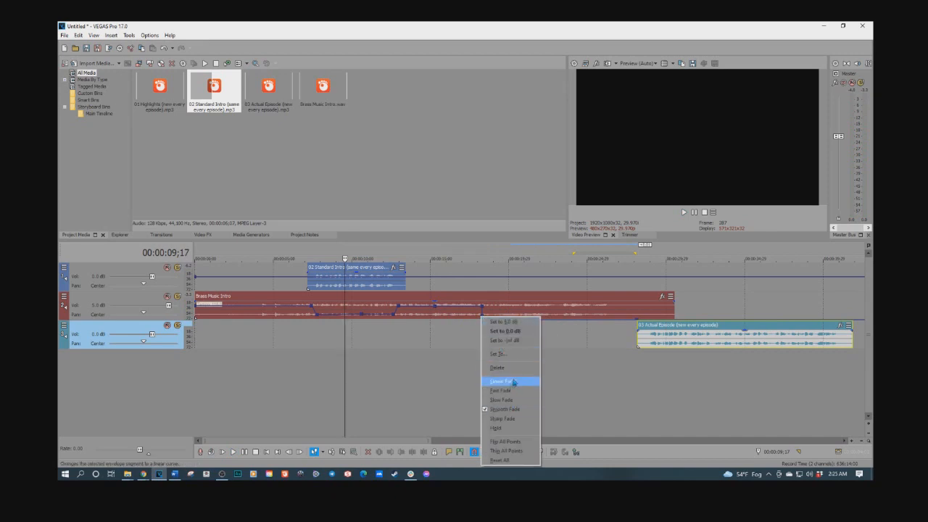
pyautogui.click(512, 382)
pyautogui.rightClick(513, 322)
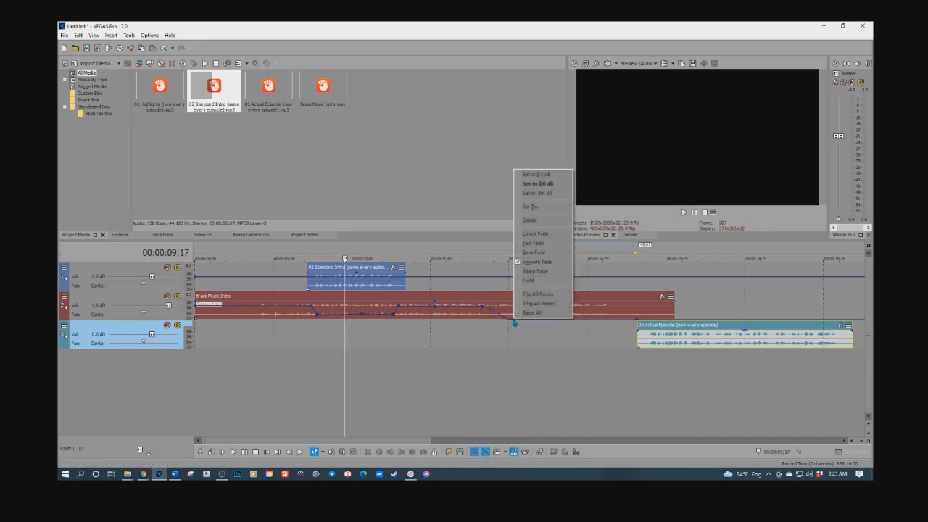
pyautogui.click(542, 221)
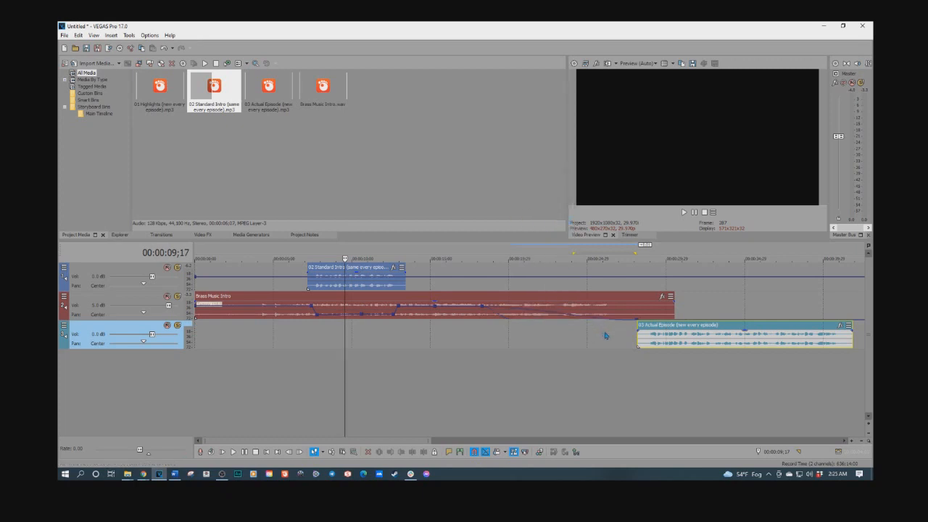
# Step: Delete the music envelope point at the start of the 03 Actual Episode clip
pyautogui.rightClick(630, 321)
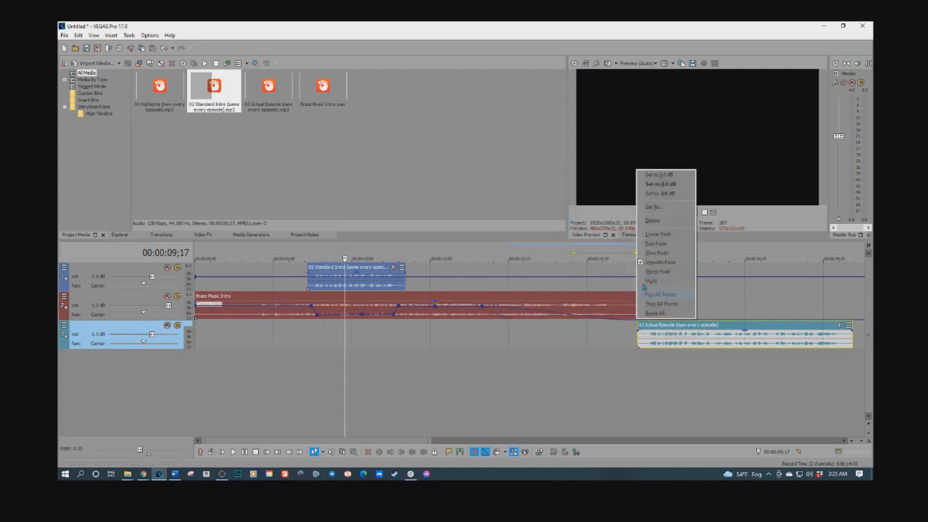
pyautogui.click(652, 220)
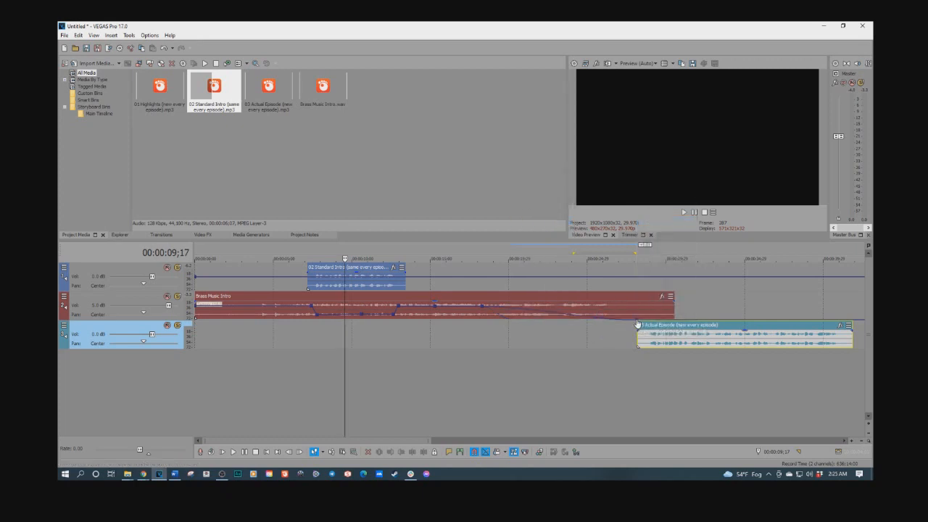
pyautogui.click(658, 221)
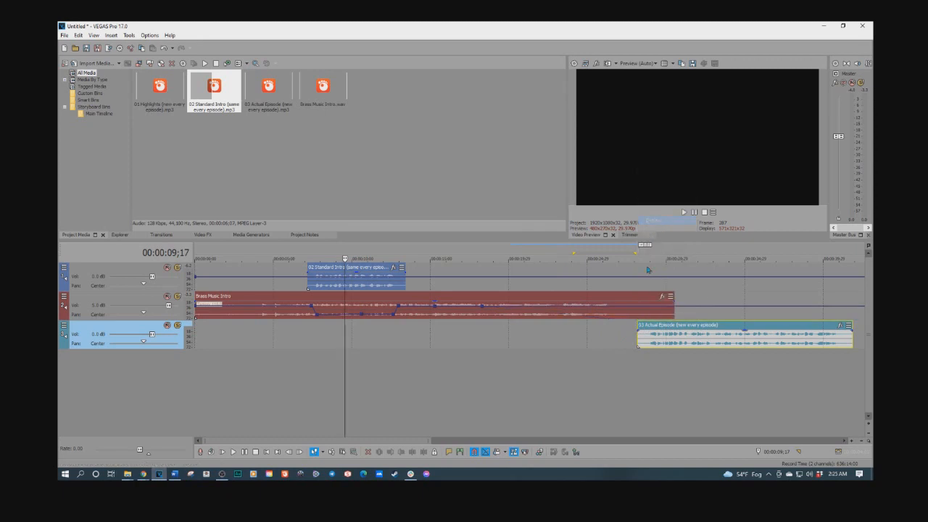
# Step: Move the 03 Actual Episode clip earlier to about 26 seconds, previewing the transition before and after
pyautogui.click(578, 319)
pyautogui.press('space')
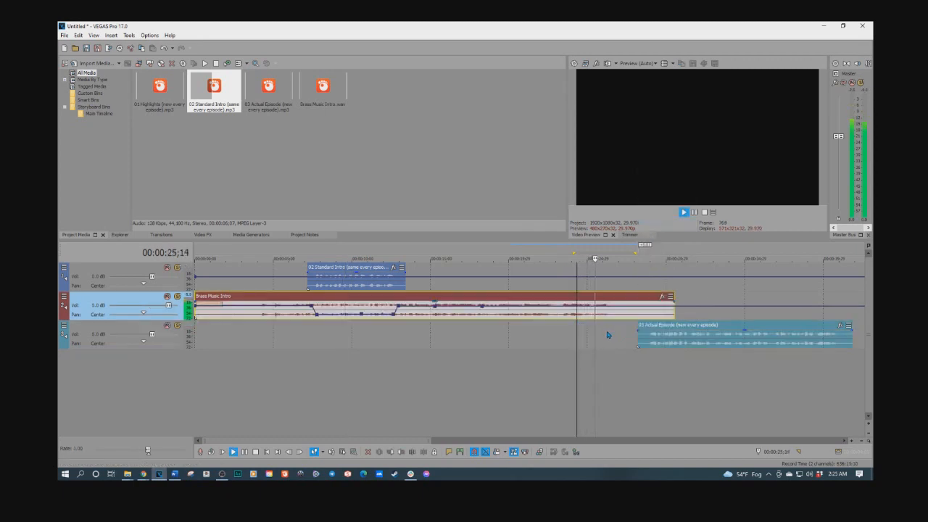
pyautogui.press('space')
pyautogui.moveTo(643, 333); pyautogui.dragTo(608, 334)
pyautogui.click(300, 348)
pyautogui.press('space')
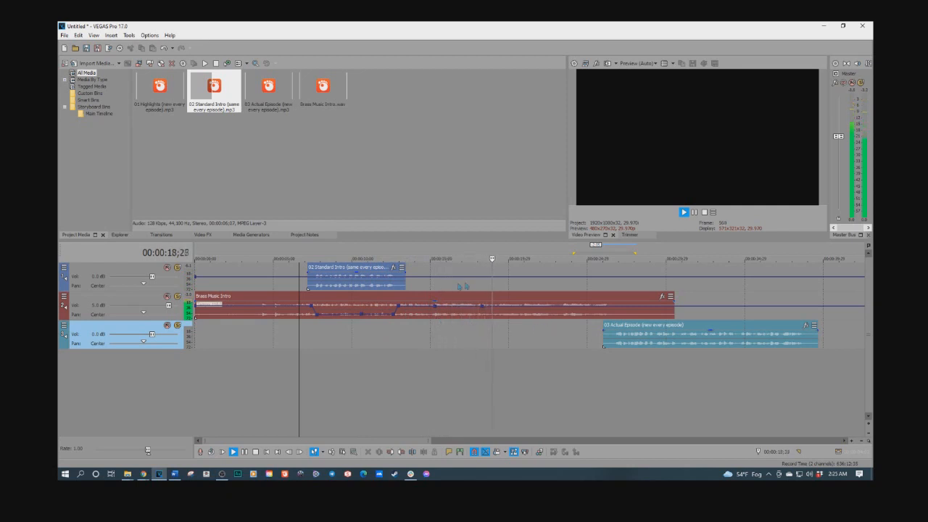
pyautogui.press('space')
# Step: Bring up the notes document and move its window aside
pyautogui.click(596, 317)
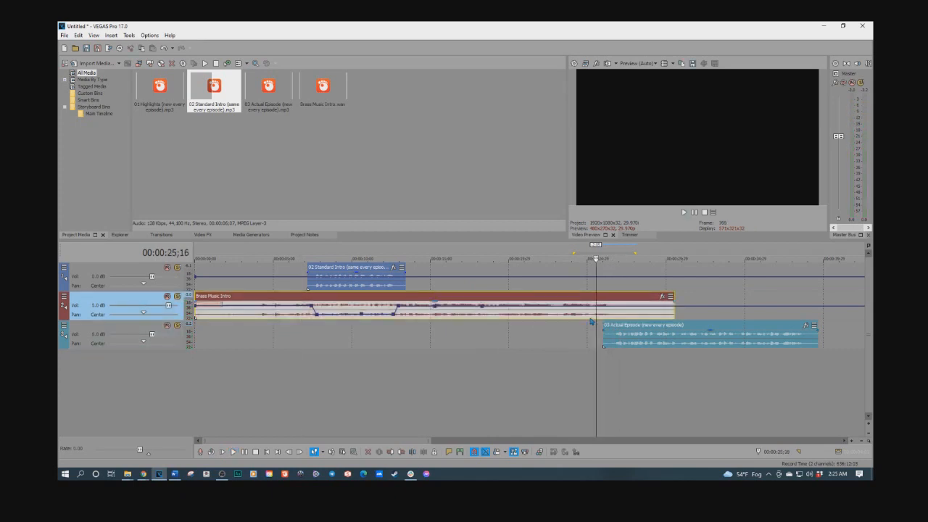
pyautogui.click(174, 473)
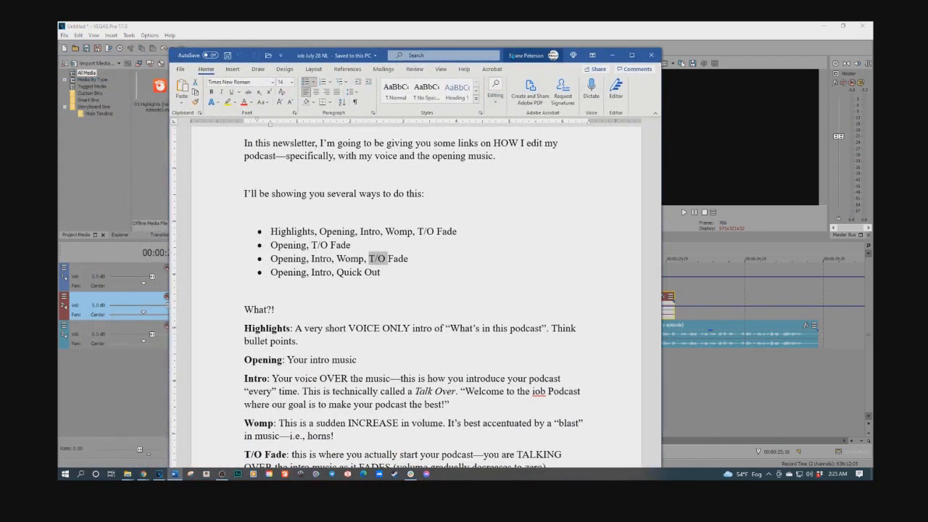
pyautogui.moveTo(508, 55); pyautogui.dragTo(59, 98)
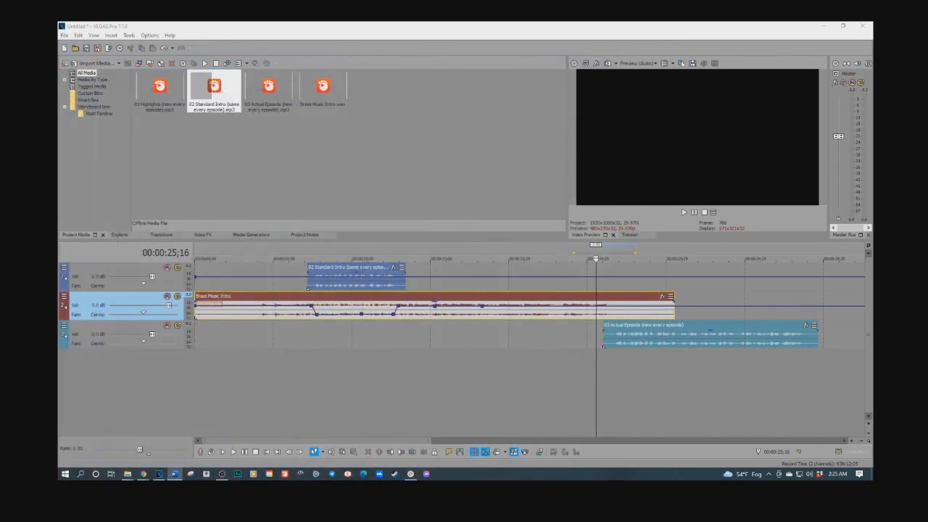
# Step: Zoom in on the transition and play it repeatedly to check the music fade under the Actual Episode clip
pyautogui.click(560, 333)
pyautogui.press('space')
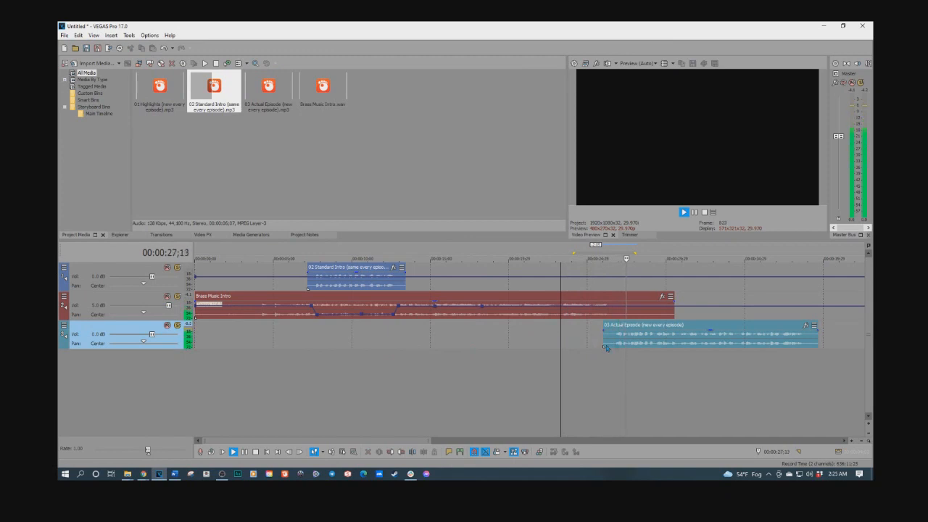
pyautogui.click(619, 327)
pyautogui.press('space')
pyautogui.scroll(5, 617, 342)
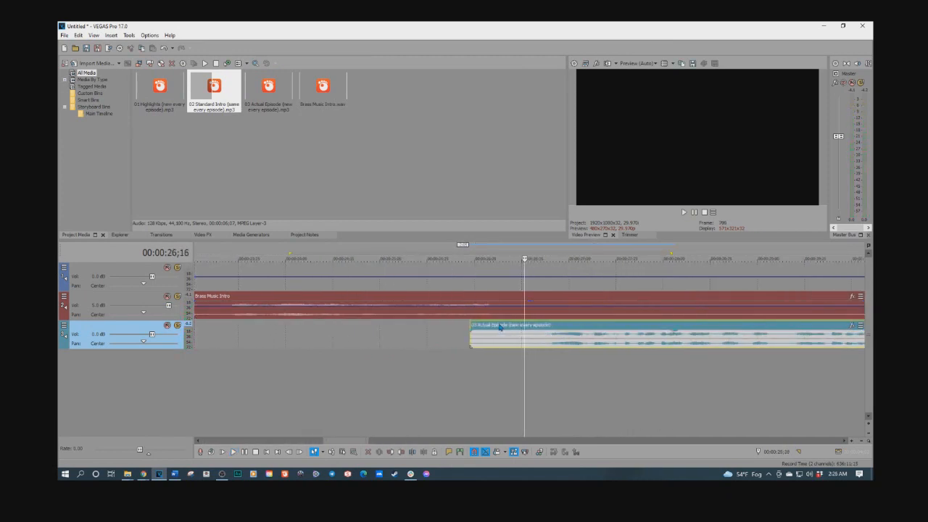
pyautogui.click(365, 347)
pyautogui.press('space')
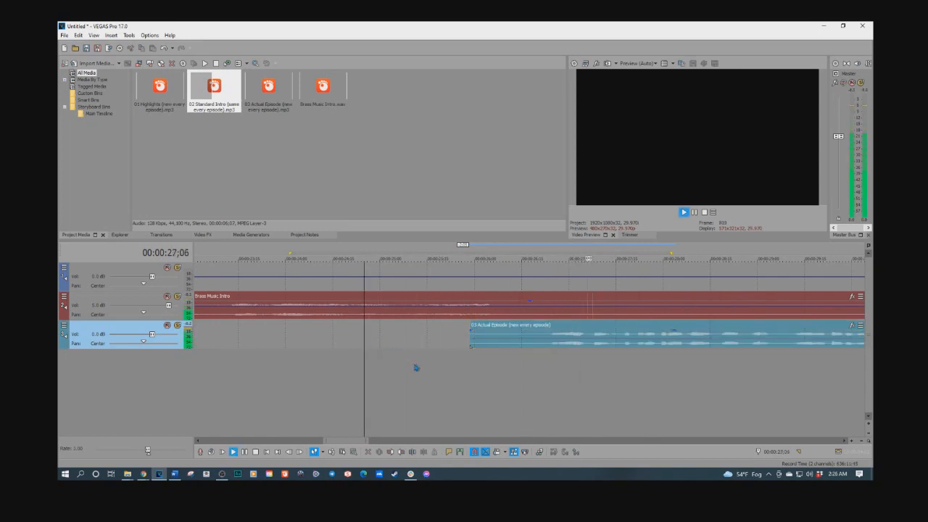
pyautogui.press('space')
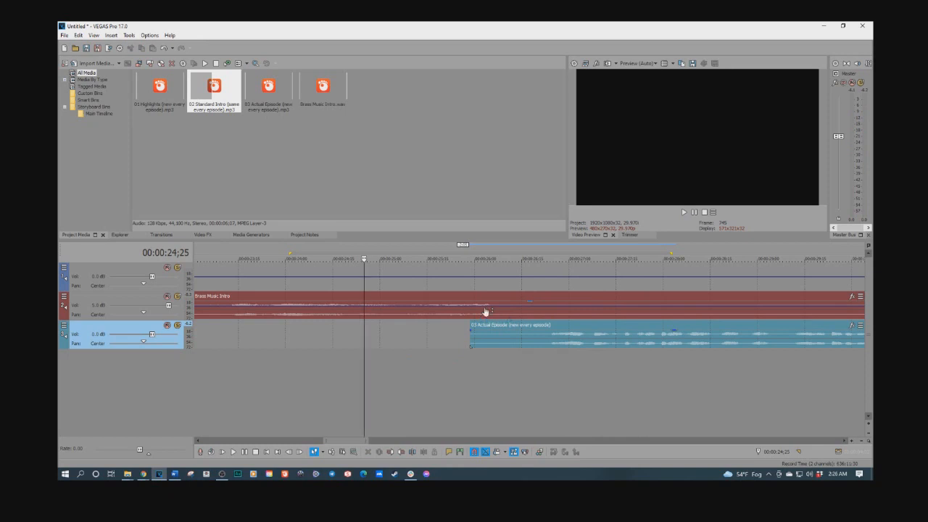
# Step: Adjust the zoom and replay the music's fade around the Actual Episode clip's start
pyautogui.scroll(4, 499, 316)
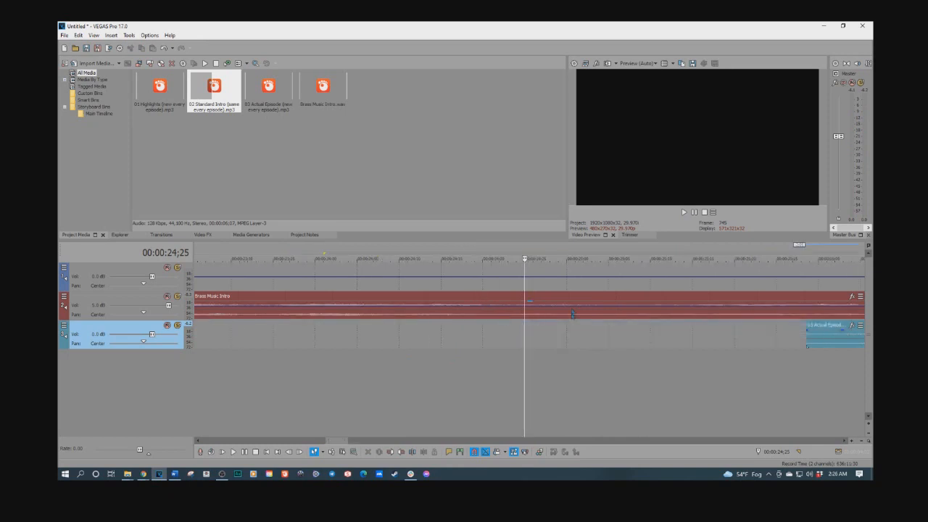
pyautogui.scroll(-3, 645, 337)
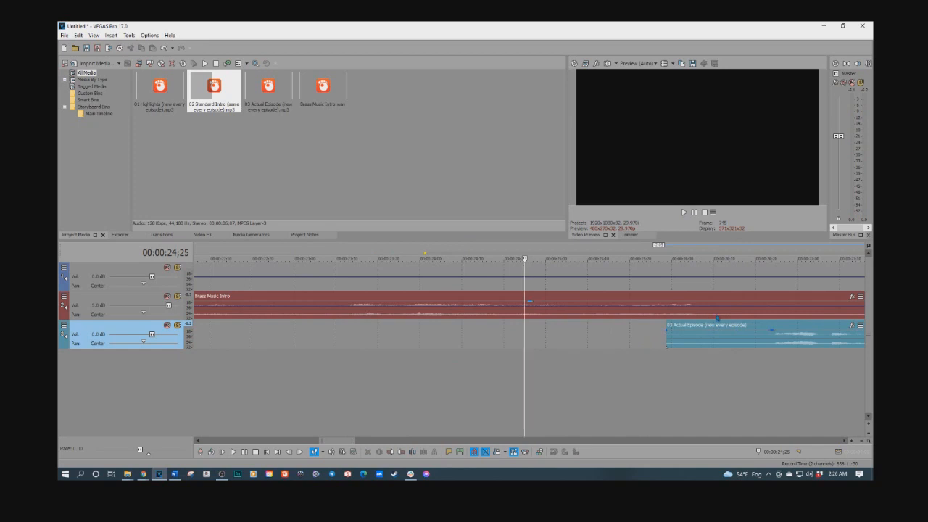
pyautogui.scroll(-1, 538, 349)
pyautogui.scroll(-1, 539, 349)
pyautogui.press('space')
pyautogui.press('space')
pyautogui.click(592, 335)
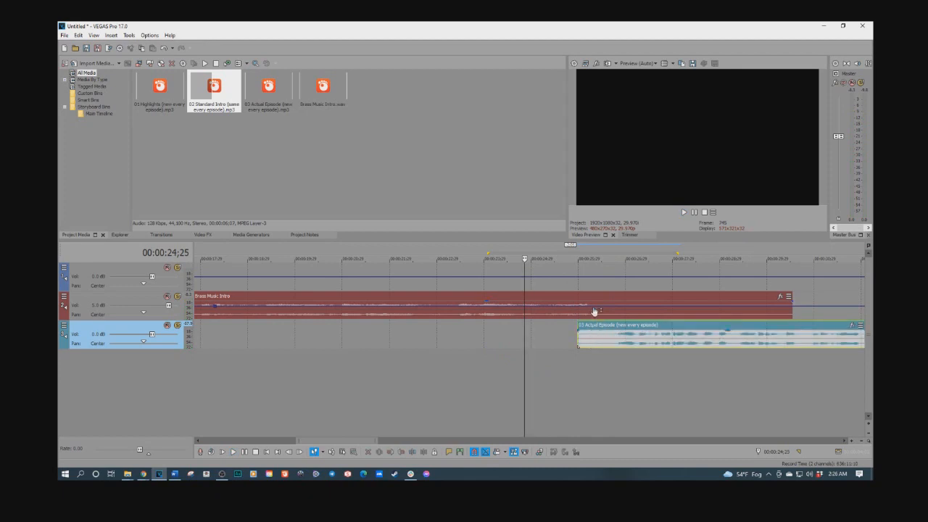
pyautogui.click(593, 312)
pyautogui.press('space')
pyautogui.press('space')
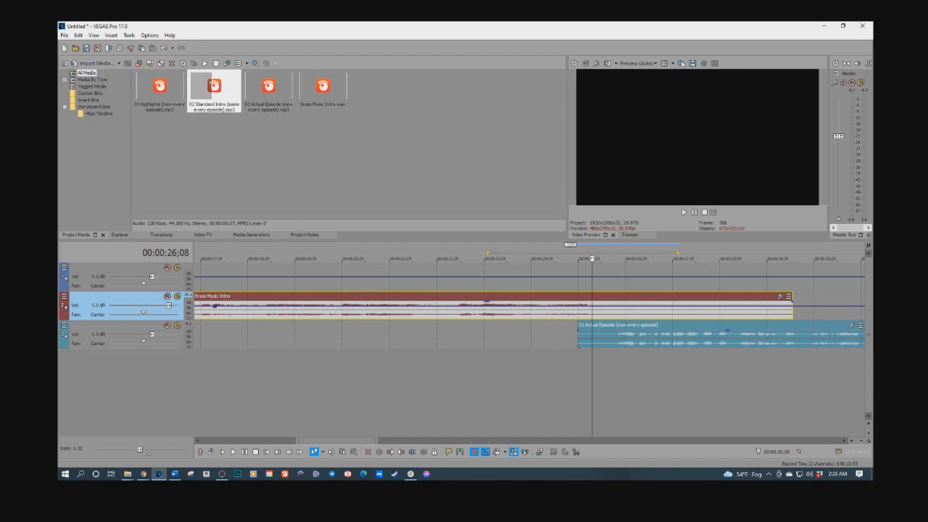
# Step: Open the notes document again and drag its window out of the way
pyautogui.click(174, 473)
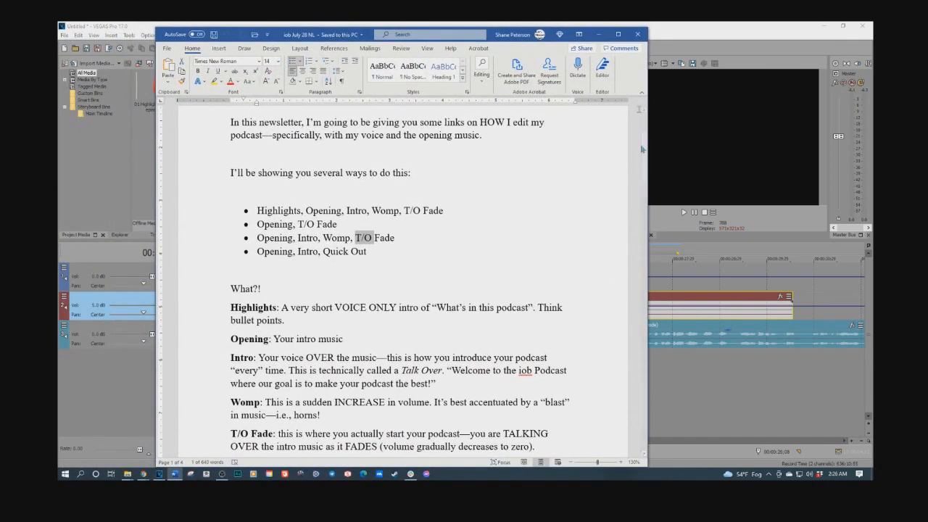
pyautogui.moveTo(514, 36); pyautogui.dragTo(60, 37)
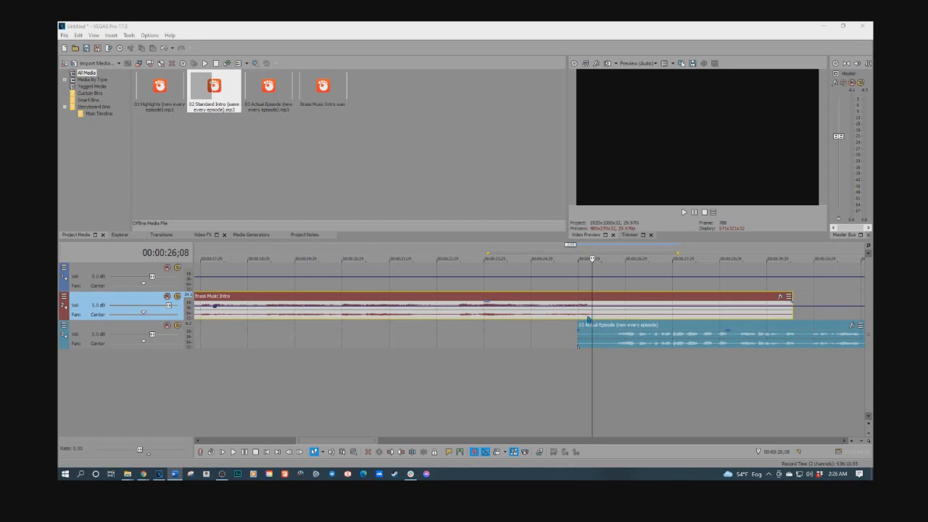
# Step: Zoom out and play back the opening, then the second Standard Intro clip near the one-minute mark
pyautogui.click(486, 346)
pyautogui.press('space')
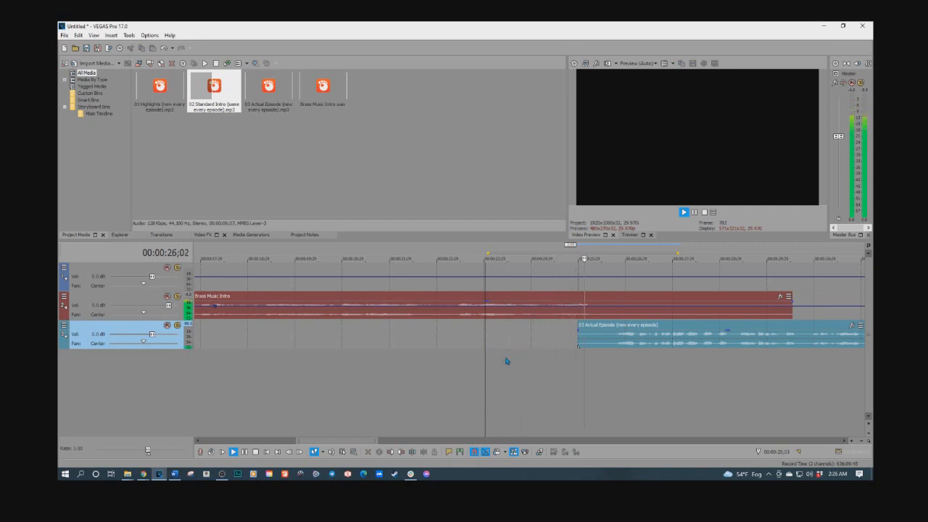
pyautogui.scroll(-5, 536, 361)
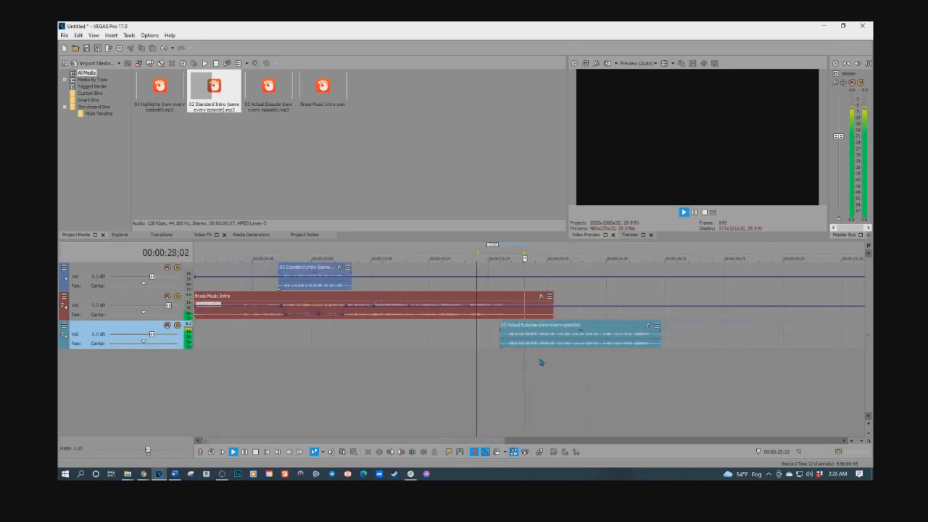
pyautogui.press('space')
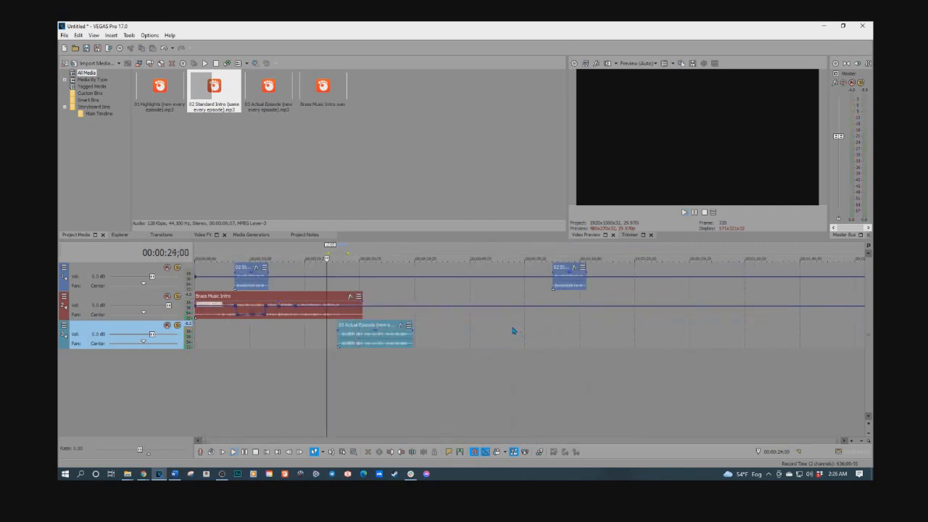
pyautogui.click(555, 297)
pyautogui.press('space')
pyautogui.press('space')
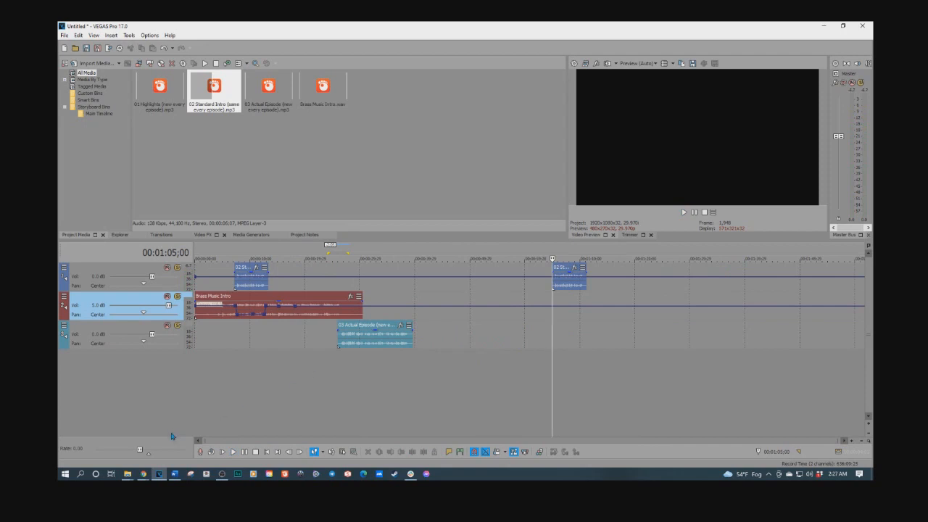
# Step: Insert a new video track above the audio tracks
pyautogui.moveTo(160, 477)
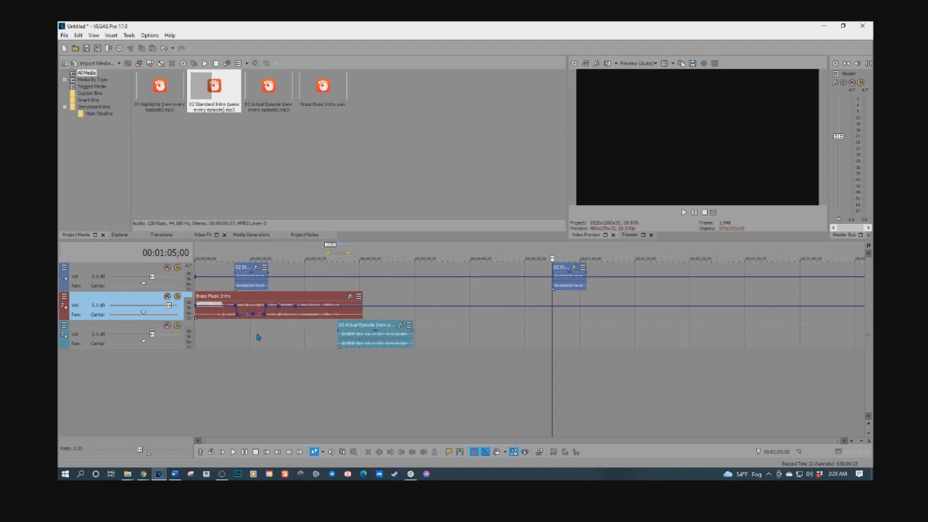
pyautogui.rightClick(134, 365)
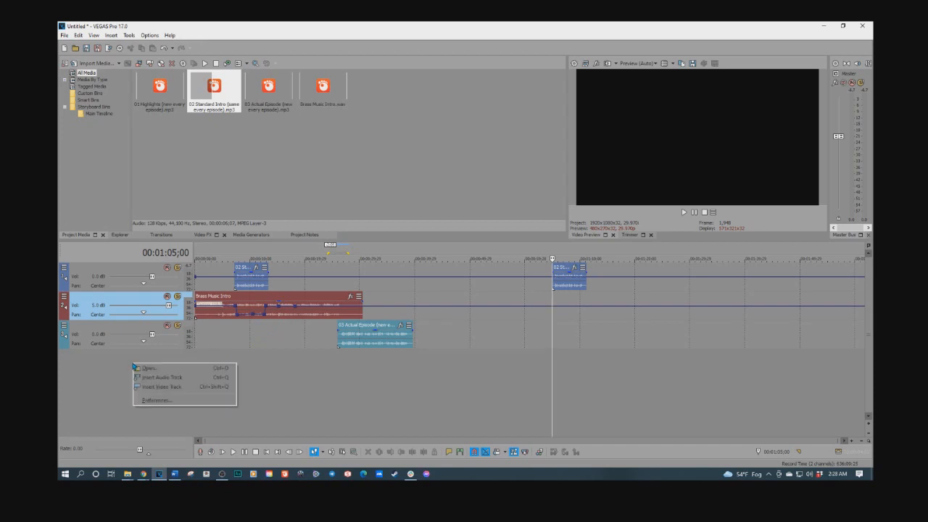
pyautogui.click(153, 386)
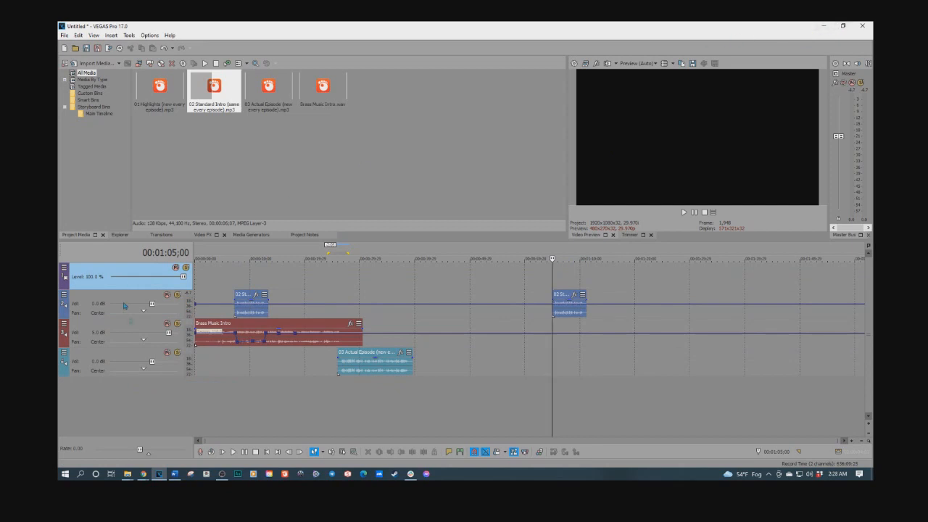
# Step: Switch to File Explorer and drag the IOBPodArt3000 image onto the video track at the start of the timeline
pyautogui.hotkey('alt', 'Tab')
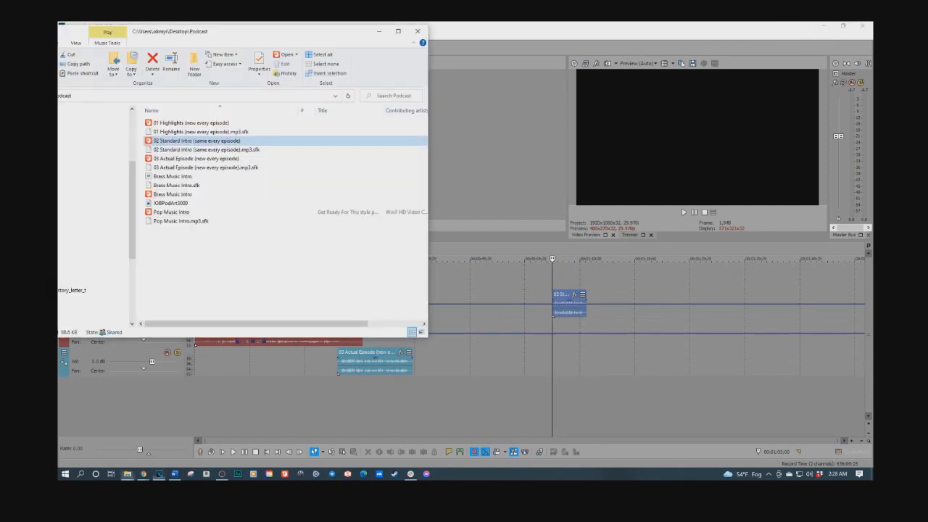
pyautogui.moveTo(157, 205); pyautogui.dragTo(416, 280)
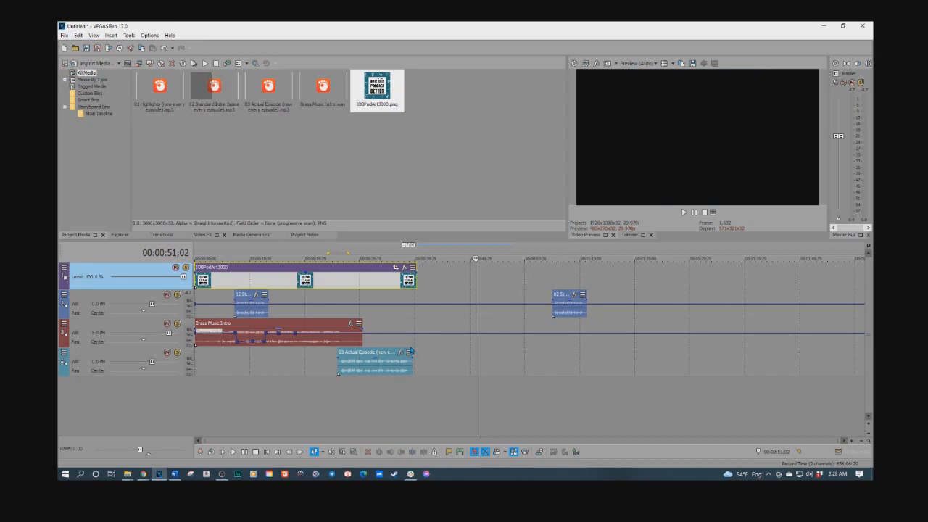
pyautogui.click(369, 293)
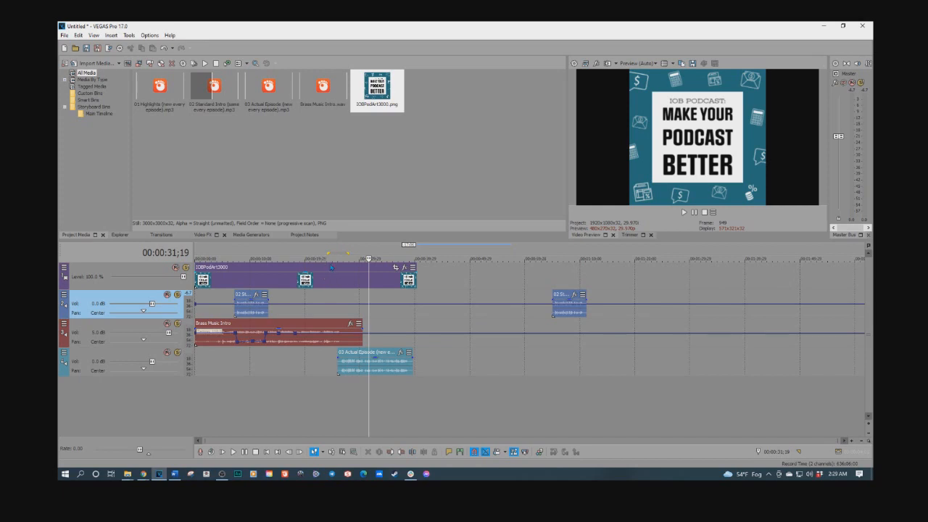
# Step: Launch SOUND FORGE Audio Studio 14 from the taskbar
pyautogui.click(349, 476)
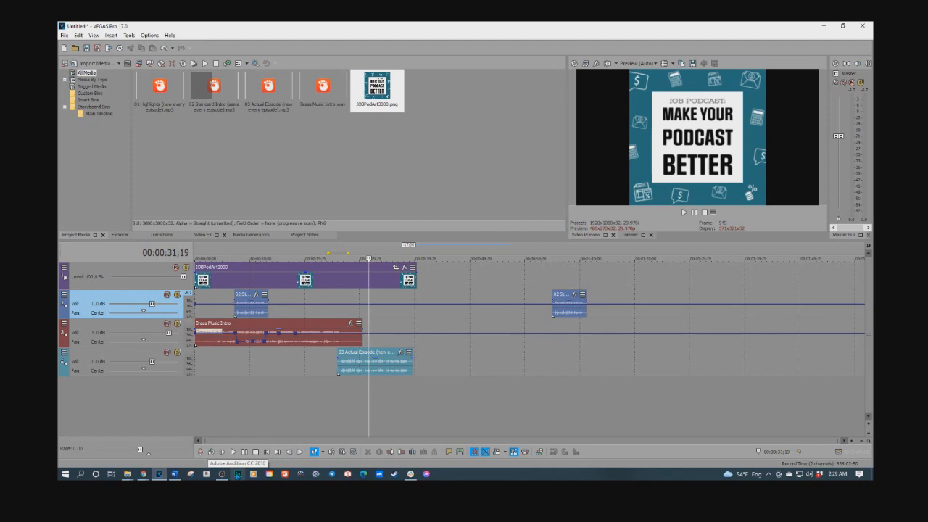
pyautogui.rightClick(347, 475)
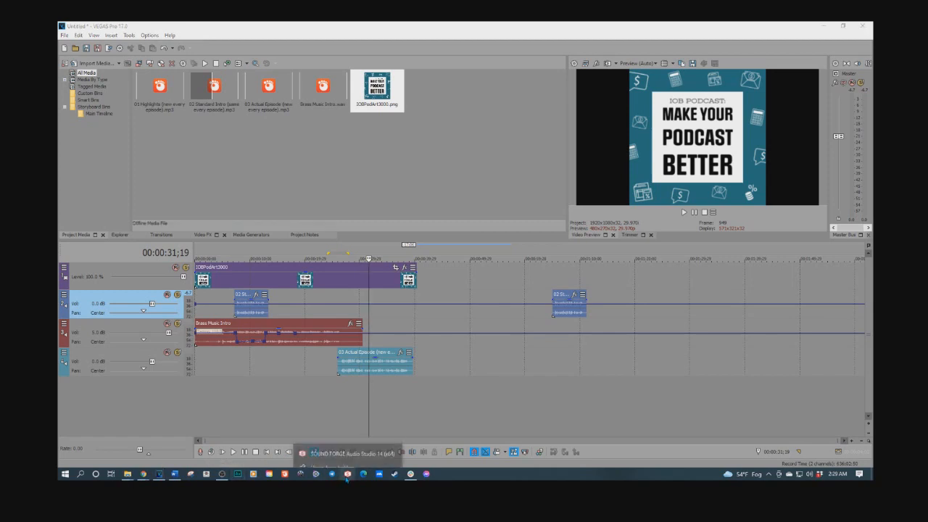
pyautogui.click(346, 445)
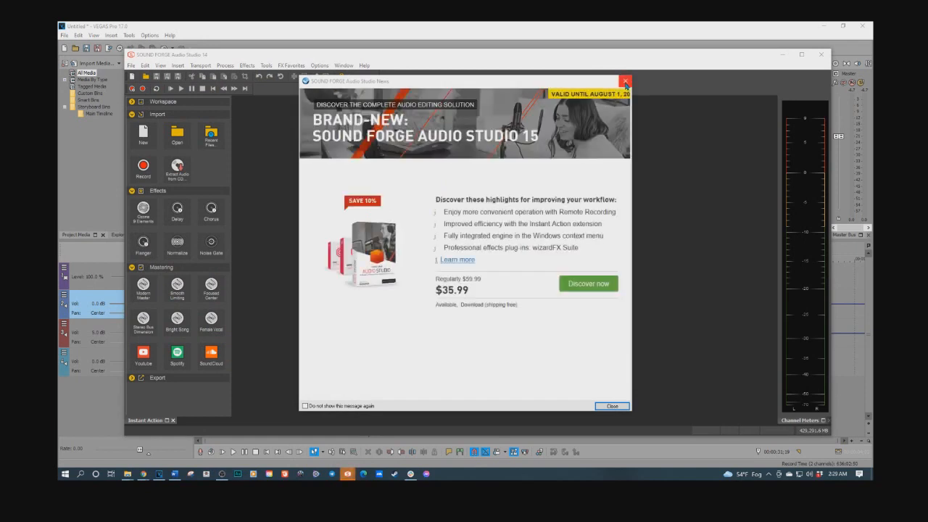
# Step: Close the Sound Forge news and upgrade pop-ups, minimize its window, and dismiss the update prompt
pyautogui.click(626, 84)
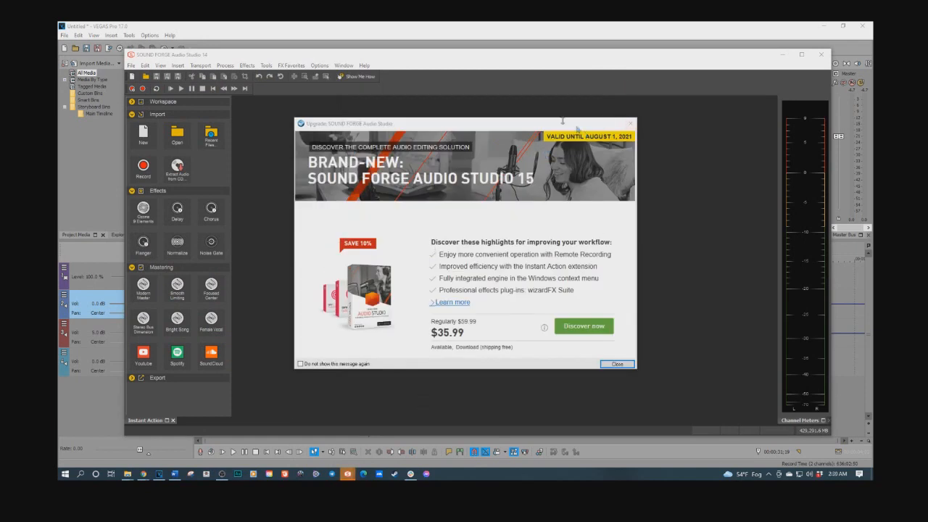
pyautogui.click(535, 61)
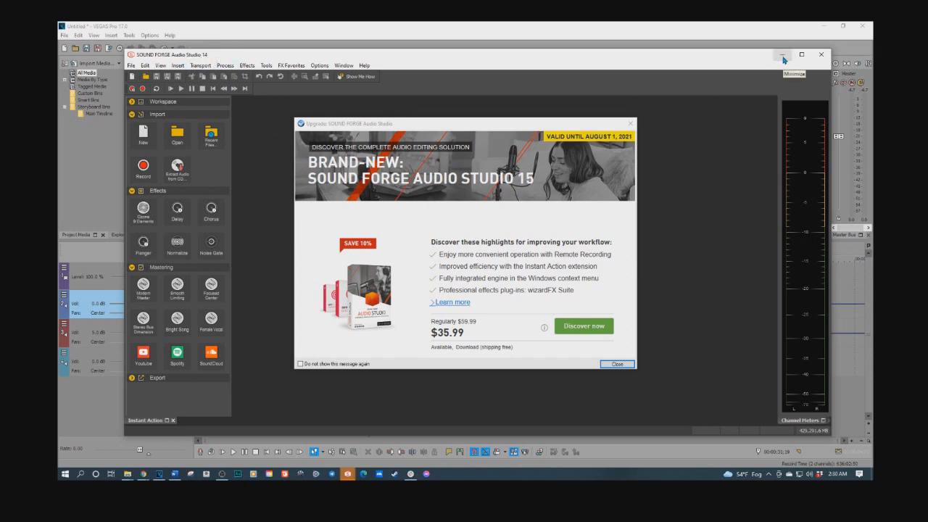
pyautogui.click(783, 55)
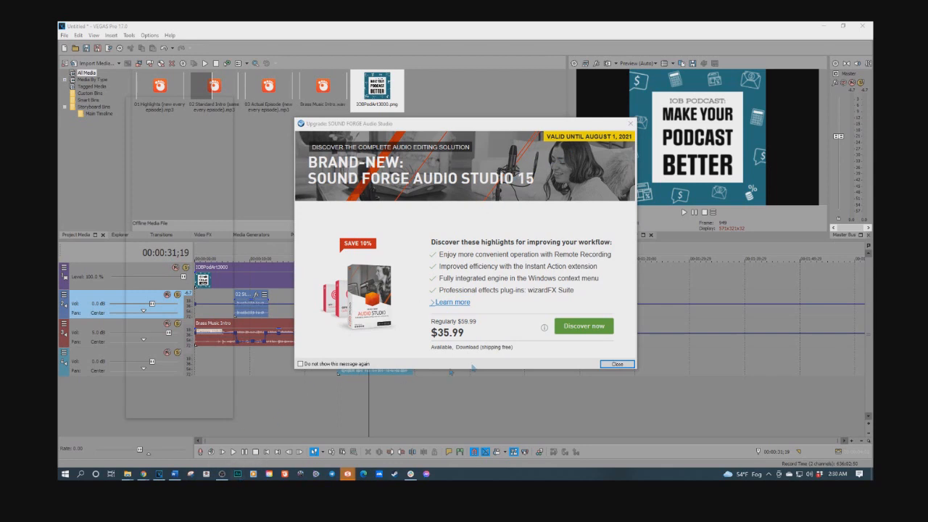
pyautogui.click(613, 363)
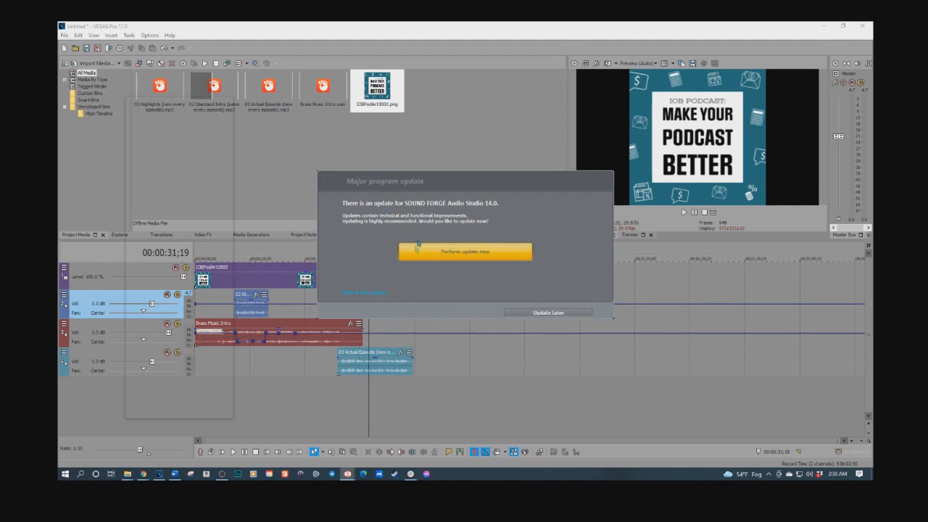
pyautogui.click(608, 30)
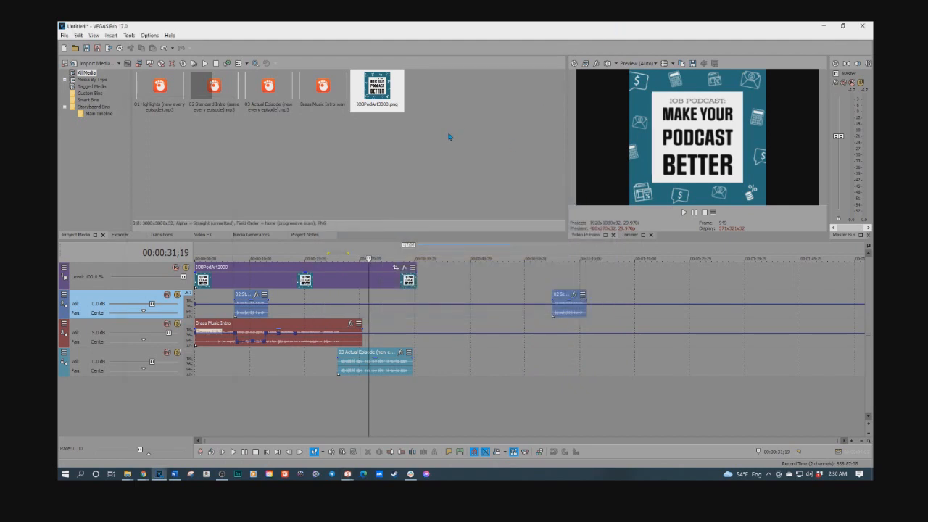